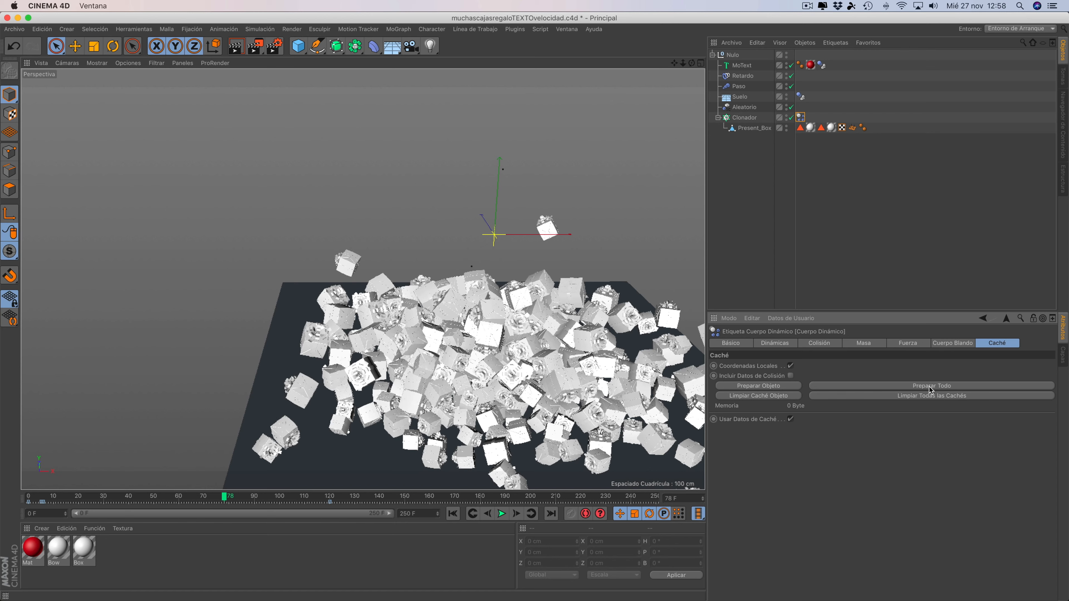
Step: Bake the dynamics simulation for all objects and play back the cached animation until the text is showing
{"action": "left_click", "coordinate": [931, 386]}
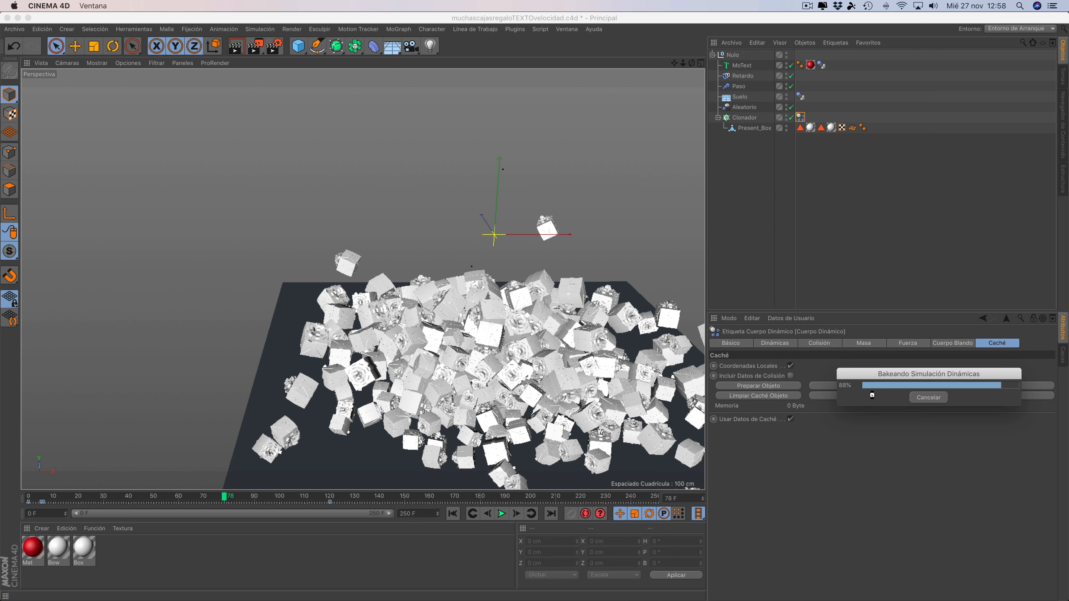
{"action": "left_click", "coordinate": [501, 513]}
{"action": "left_click", "coordinate": [501, 514]}
Step: Change the MoText object's text to "3.000 GRACIAS" in the Rockwell font and play the animation to check it
{"action": "left_click", "coordinate": [741, 65]}
{"action": "left_click_drag", "start_coordinate": [776, 401], "coordinate": [709, 394]}
{"action": "type", "text": "3."}
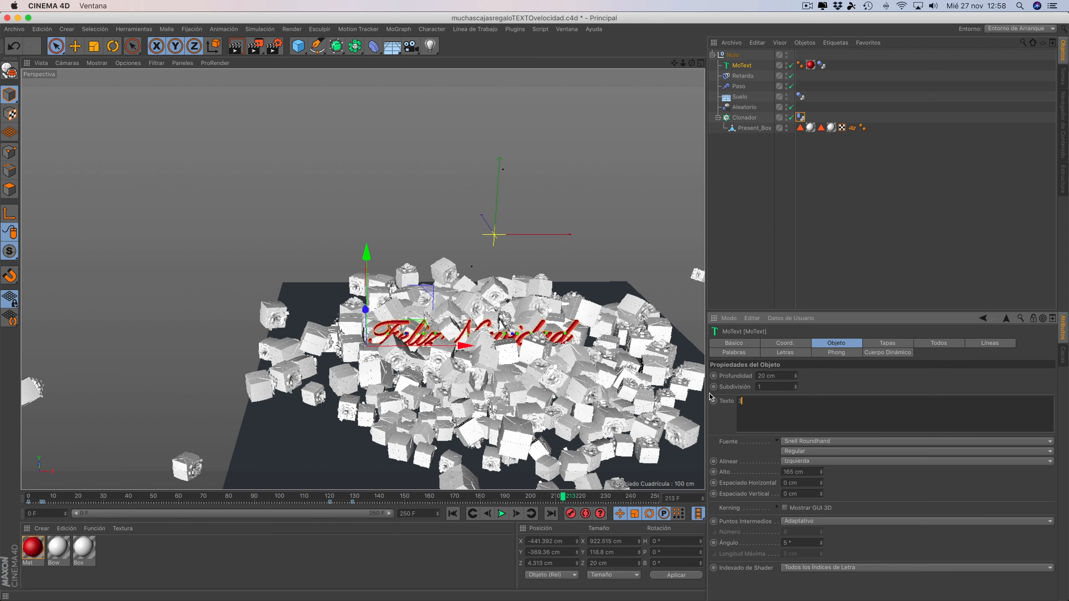
{"action": "type", "text": "000 GRACIAS"}
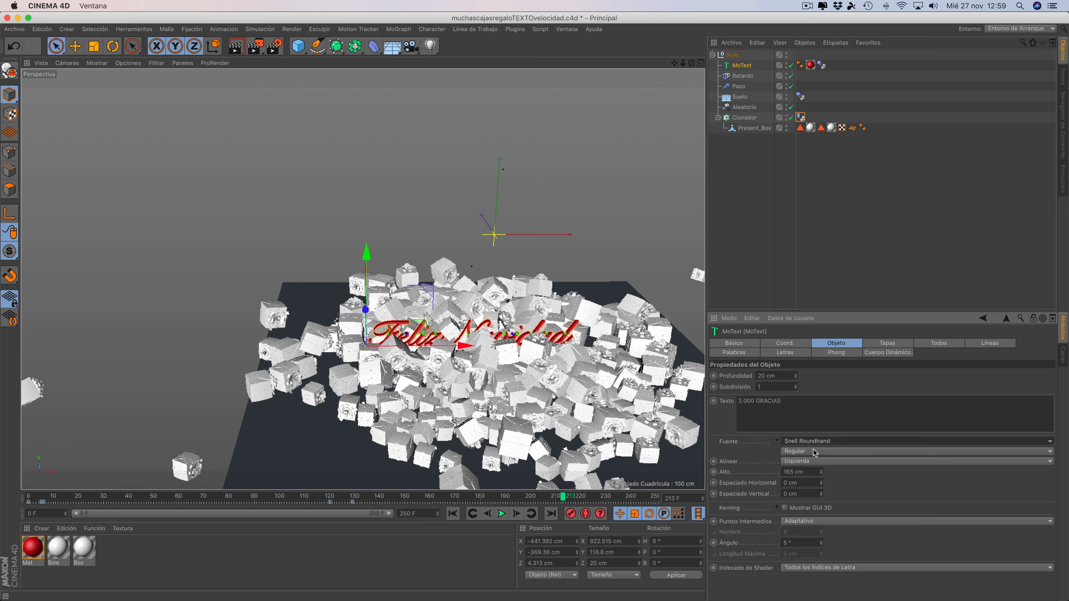
{"action": "left_click", "coordinate": [822, 442]}
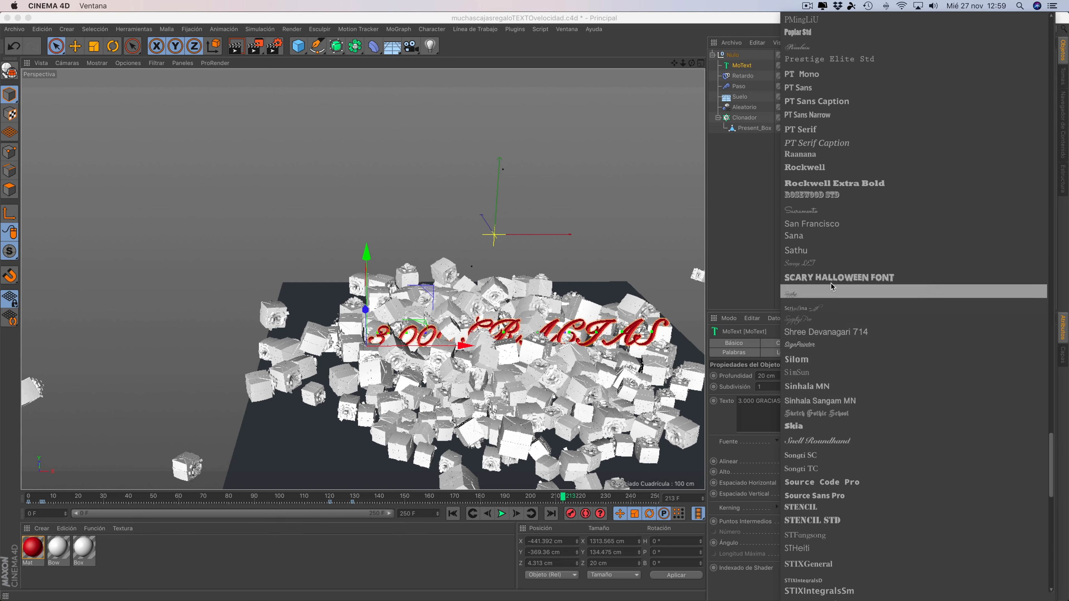
{"action": "left_click", "coordinate": [800, 168]}
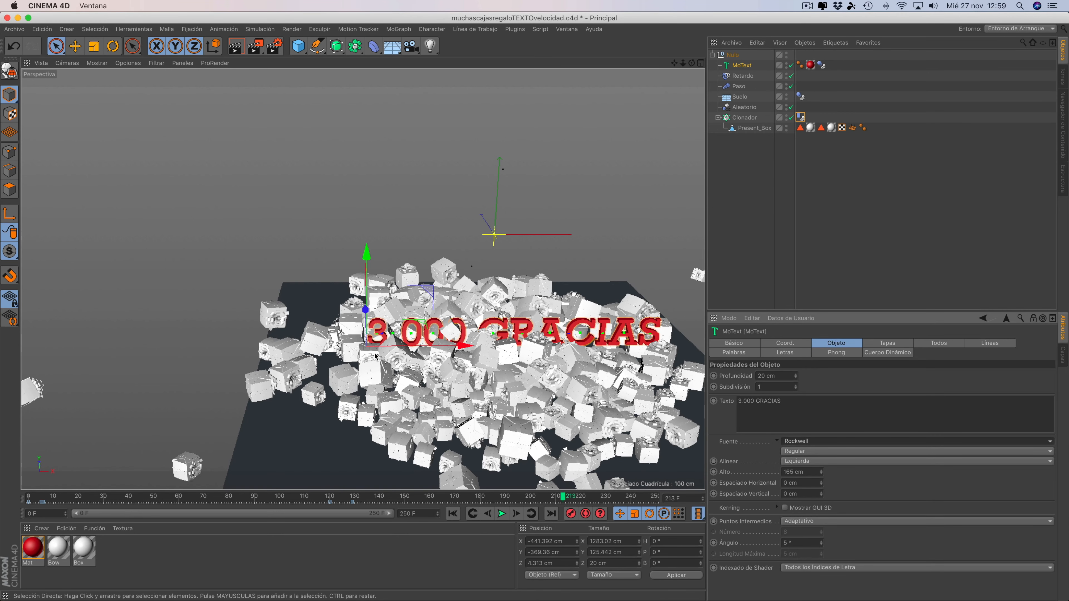
{"action": "left_click", "coordinate": [501, 514]}
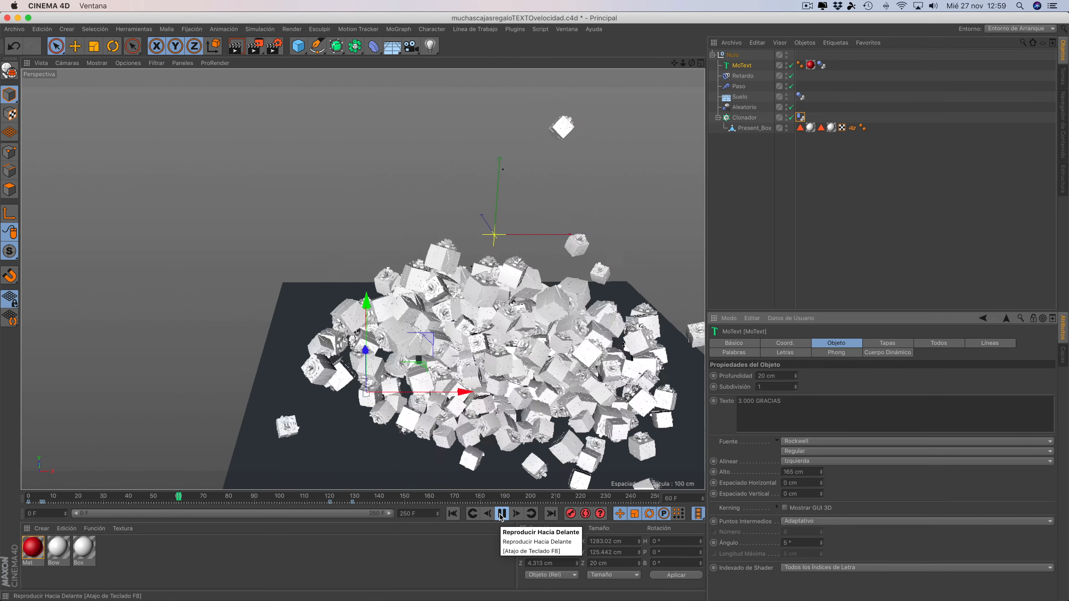
{"action": "left_click", "coordinate": [500, 514]}
Step: Create a new turquoise material with colour H 180°, S 89% and V 80%
{"action": "double_click", "coordinate": [172, 547]}
{"action": "double_click", "coordinate": [33, 547]}
{"action": "left_click", "coordinate": [431, 146]}
{"action": "left_click", "coordinate": [496, 158]}
{"action": "left_click", "coordinate": [161, 86]}
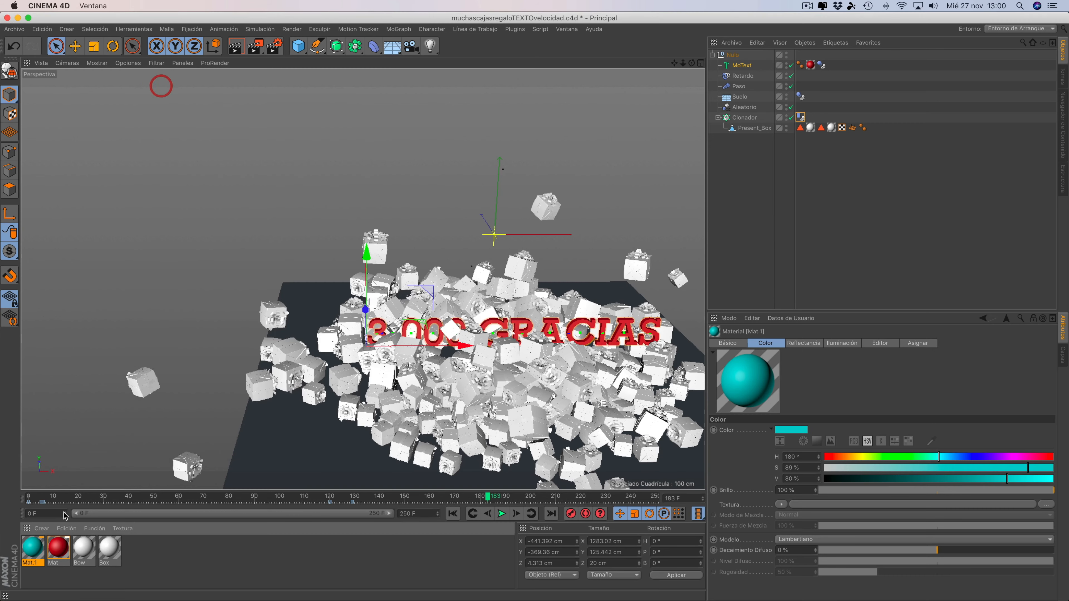
Step: Create a second new material in blue with colour H 242°, S 77% and V 80%
{"action": "left_click", "coordinate": [173, 547]}
{"action": "double_click", "coordinate": [175, 550]}
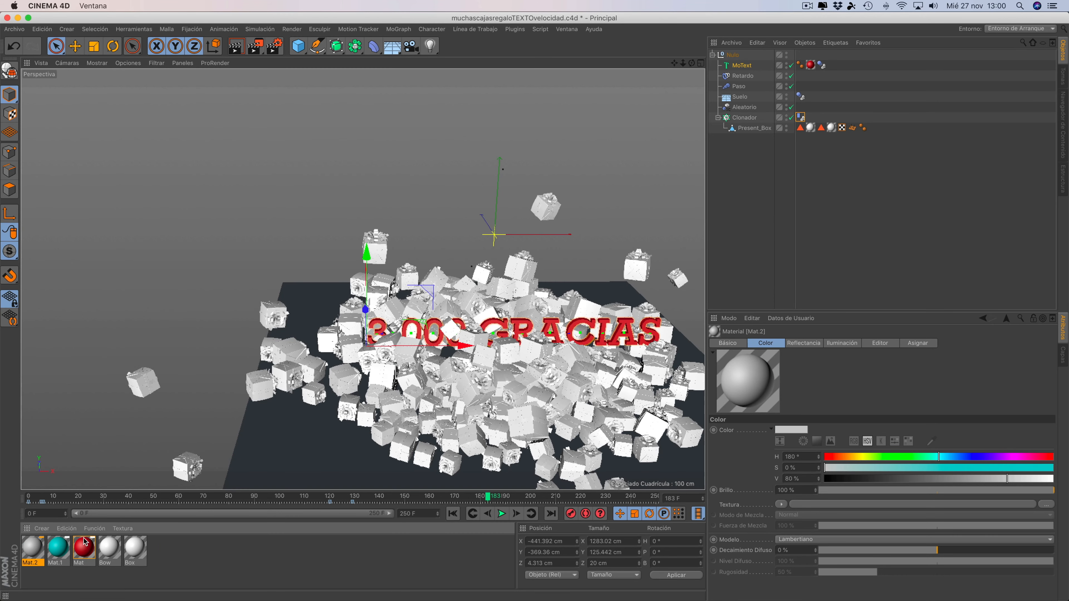
{"action": "double_click", "coordinate": [32, 547]}
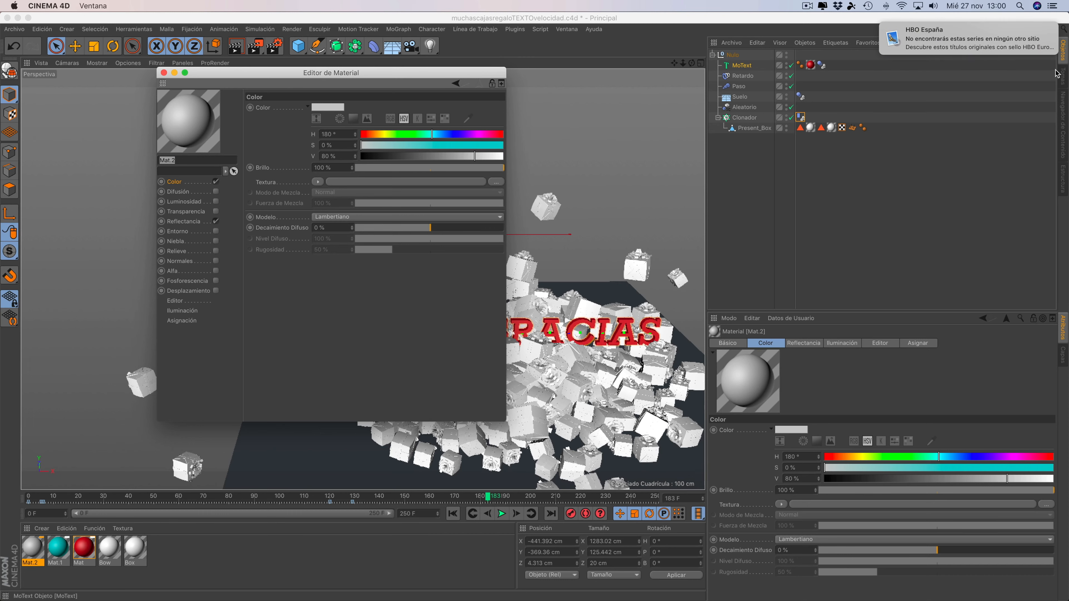
{"action": "left_click", "coordinate": [456, 134]}
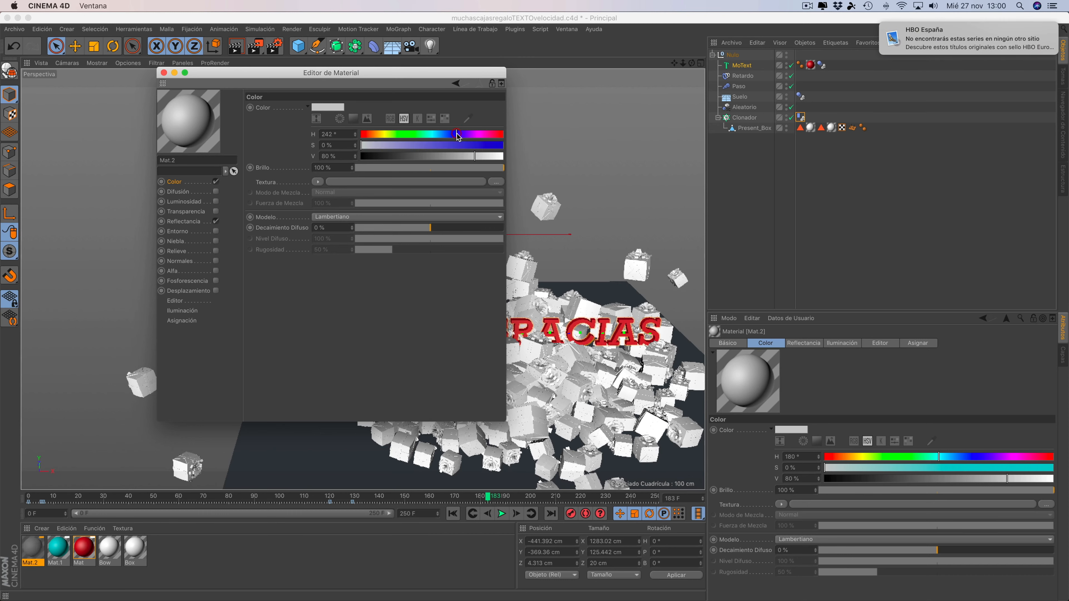
{"action": "left_click", "coordinate": [470, 146]}
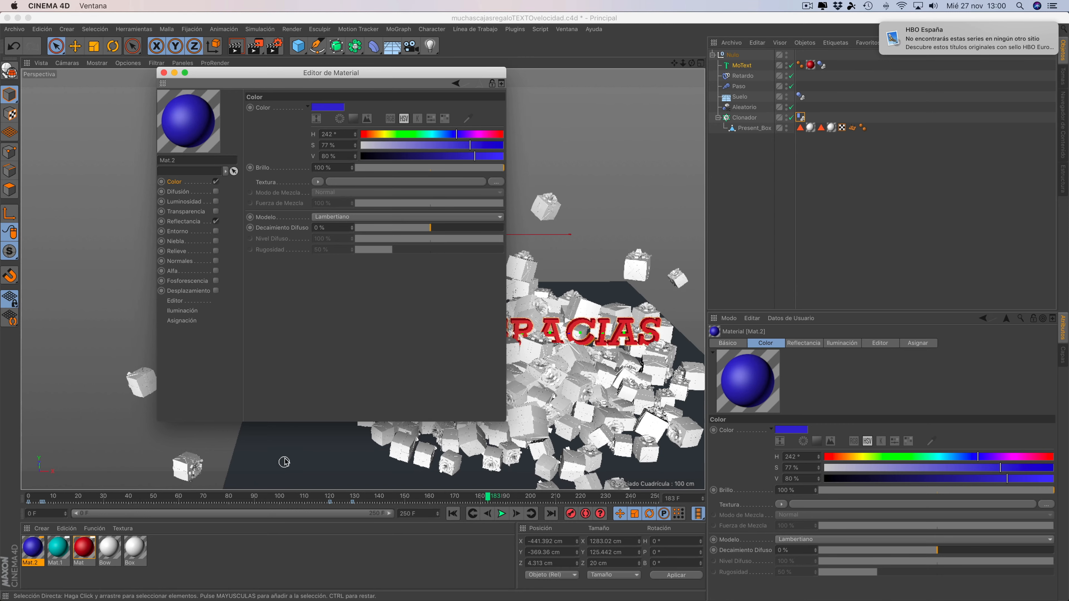
{"action": "left_click", "coordinate": [163, 73]}
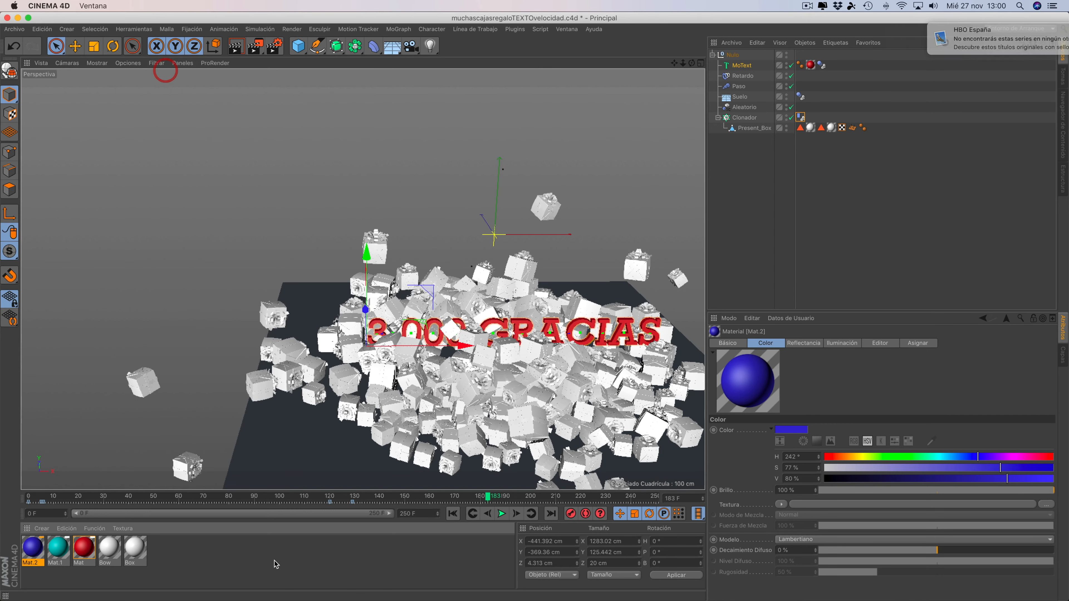
Step: Create another new material in green with colour H 127°, S 91% and V 80%
{"action": "double_click", "coordinate": [222, 563]}
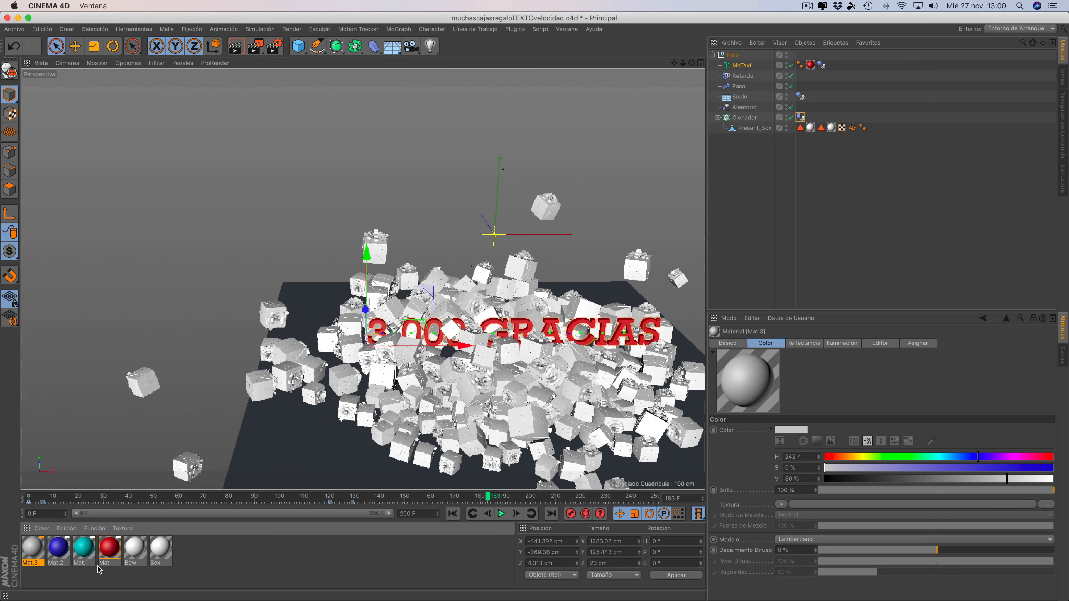
{"action": "double_click", "coordinate": [30, 549]}
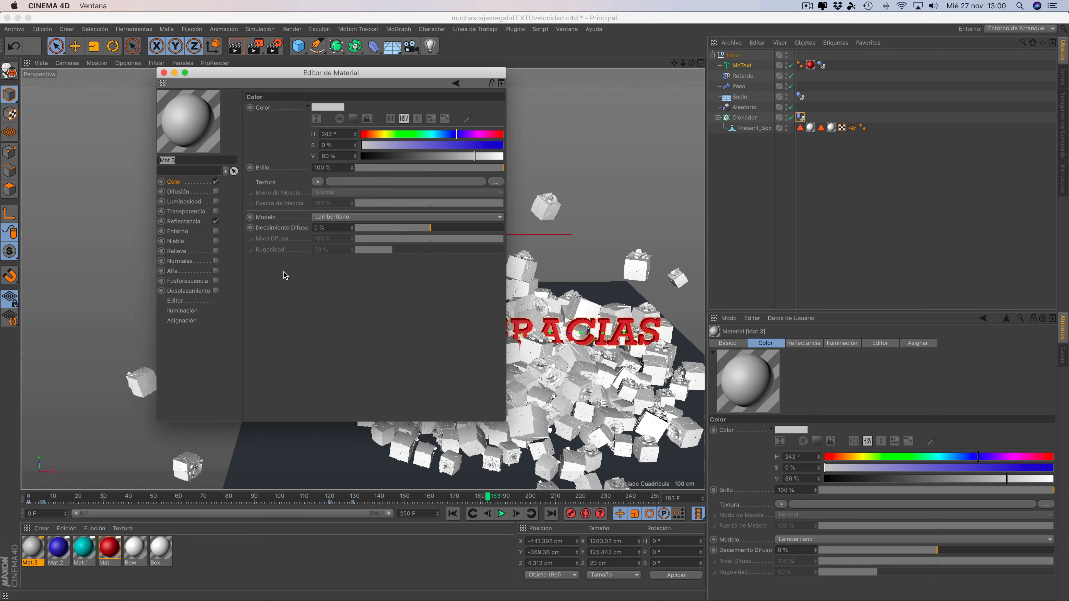
{"action": "left_click", "coordinate": [410, 134]}
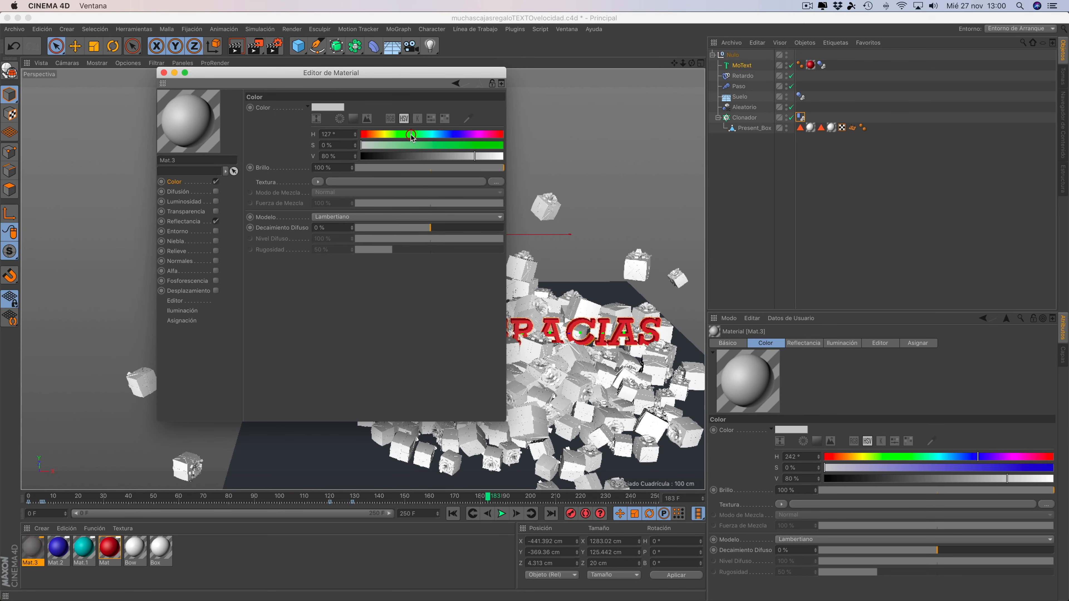
{"action": "left_click", "coordinate": [490, 145]}
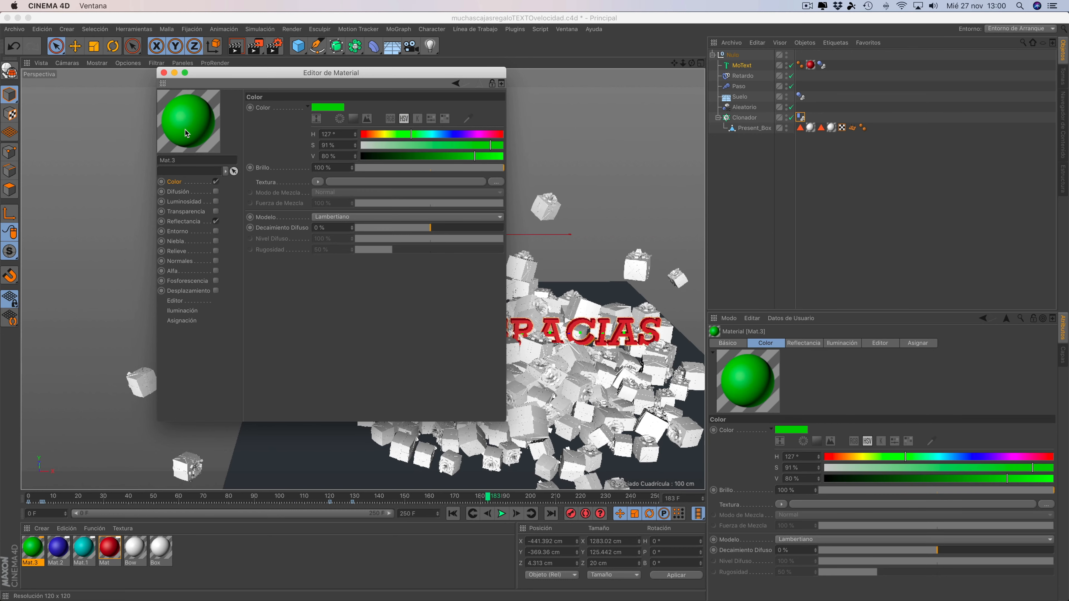
{"action": "left_click", "coordinate": [164, 72]}
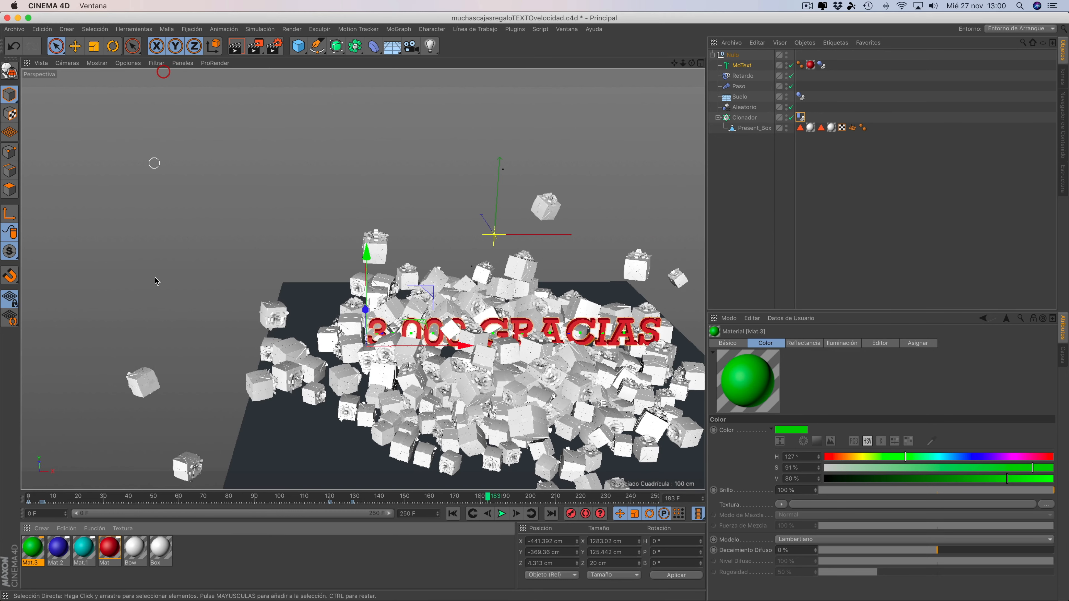
Step: Create another new material in olive yellow with colour H 64°, S 88% and V 80%
{"action": "double_click", "coordinate": [246, 556]}
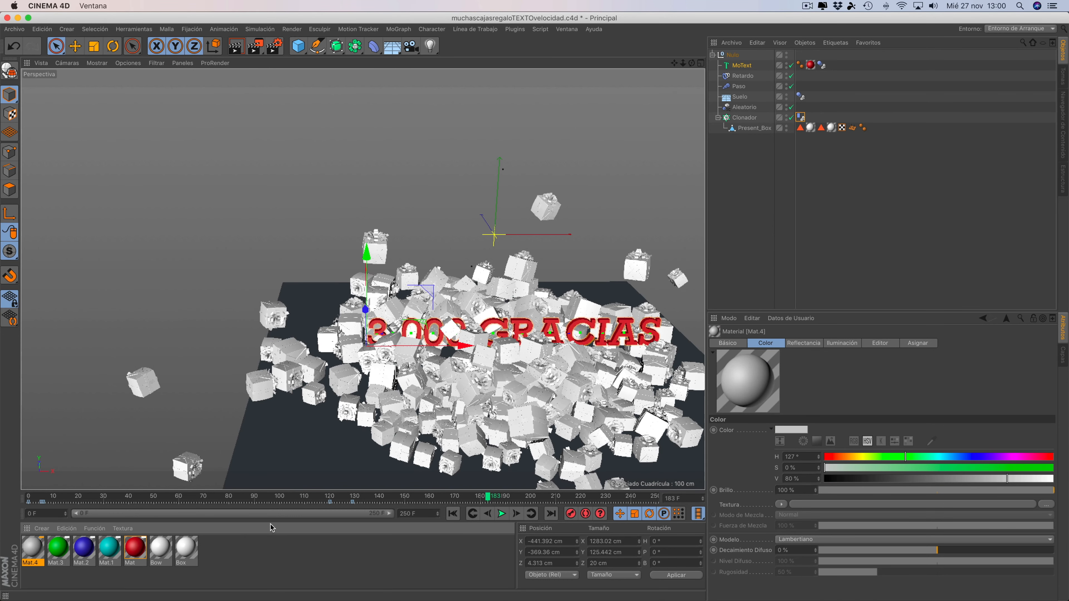
{"action": "double_click", "coordinate": [33, 549]}
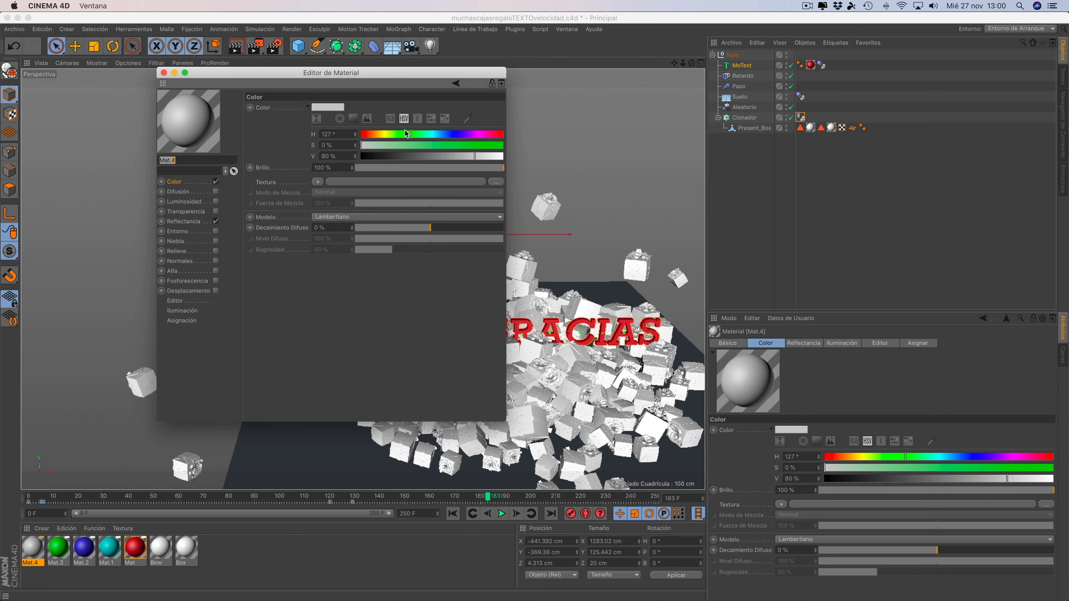
{"action": "left_click", "coordinate": [432, 134]}
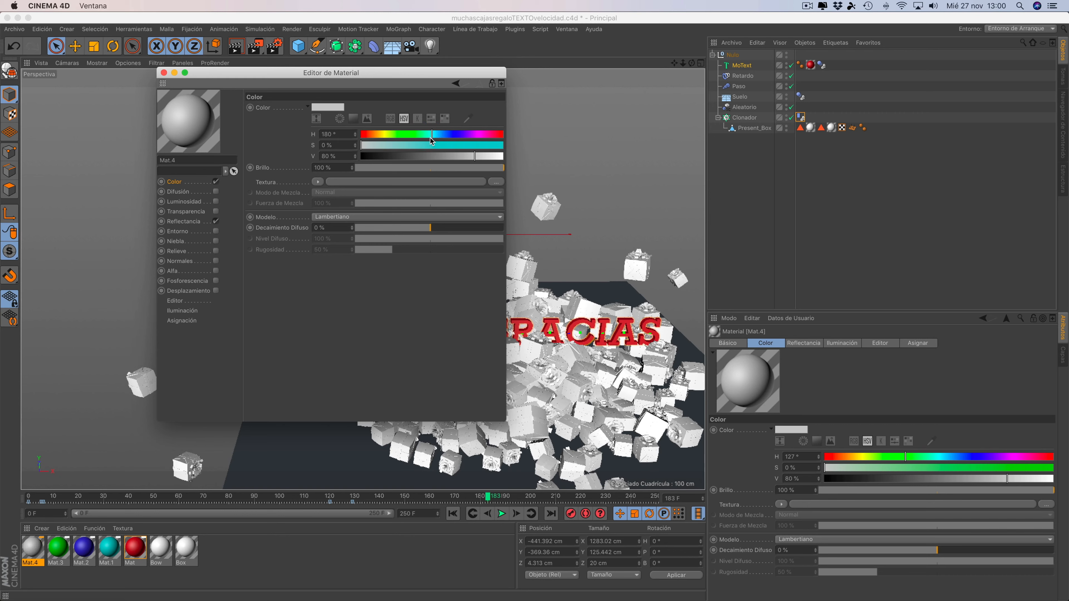
{"action": "left_click_drag", "start_coordinate": [466, 146], "coordinate": [486, 145]}
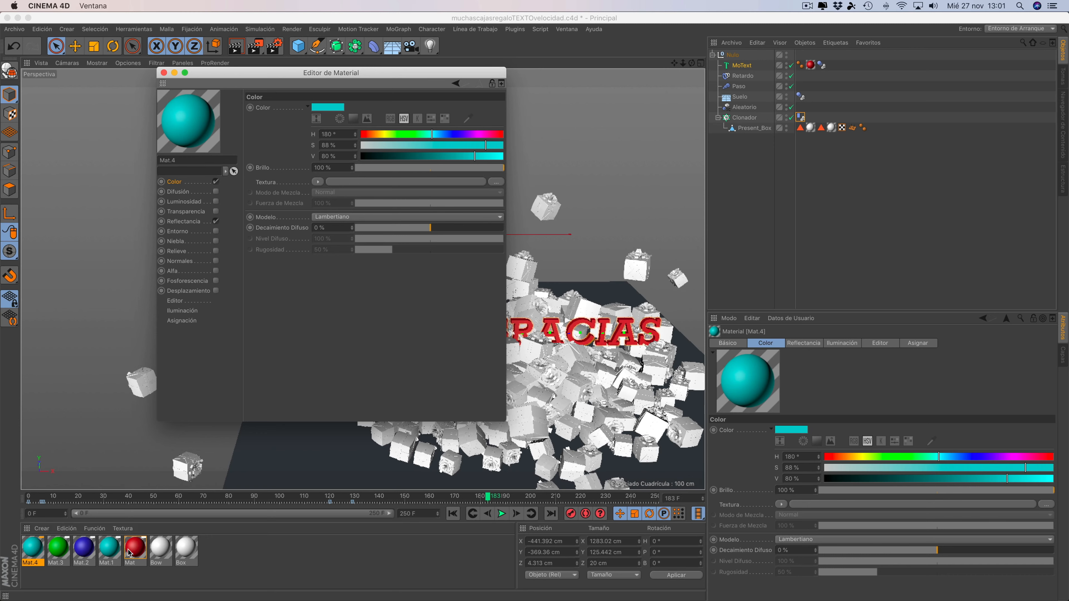
{"action": "left_click", "coordinate": [386, 134]}
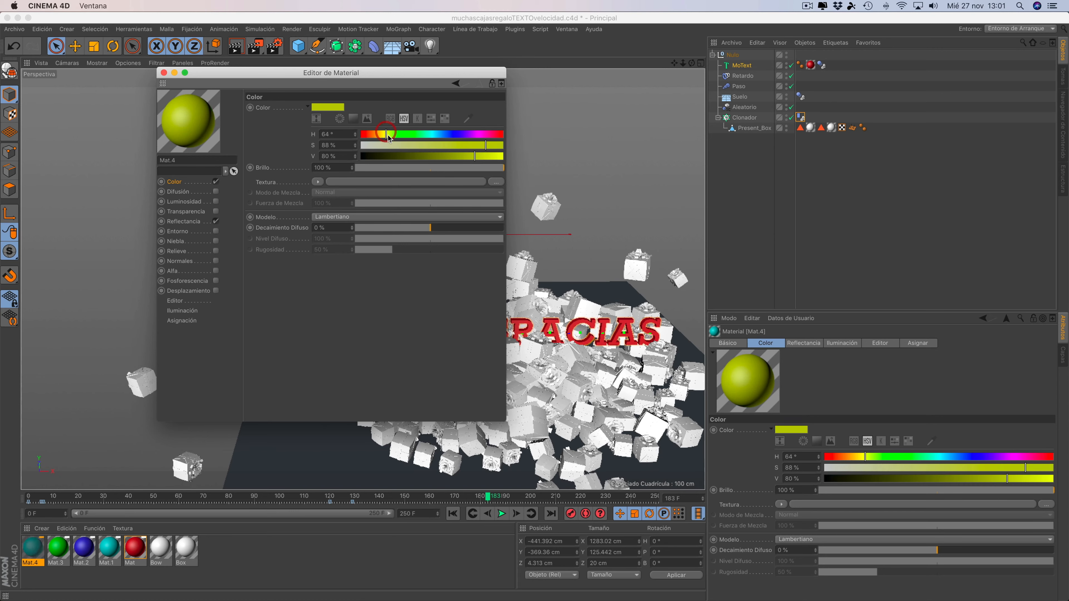
{"action": "left_click", "coordinate": [164, 73]}
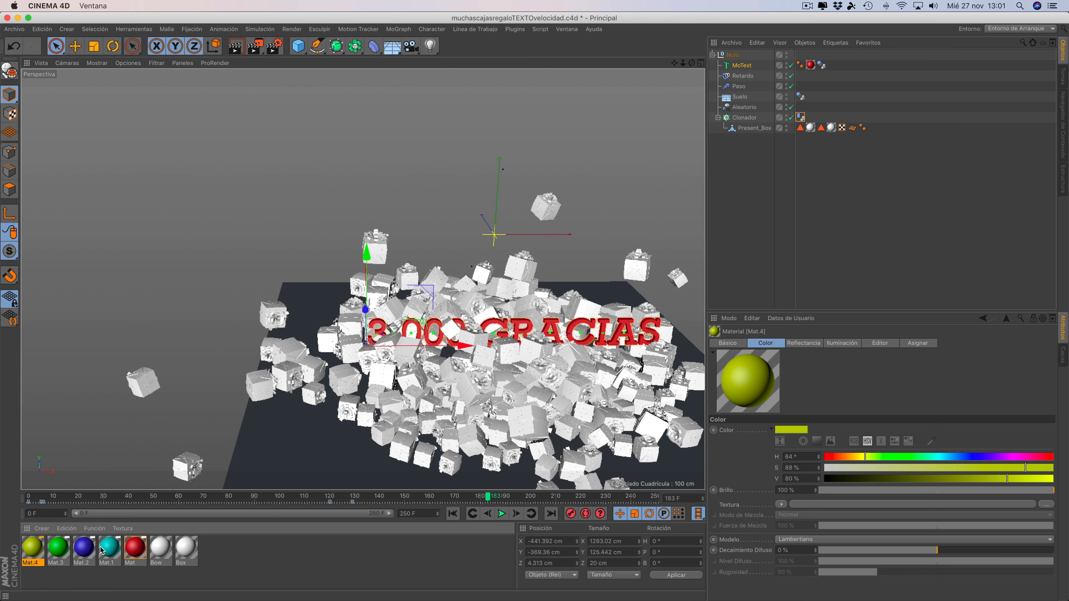
Step: Create another new material in magenta with colour H 305°, S 92% and V 80%
{"action": "double_click", "coordinate": [258, 549]}
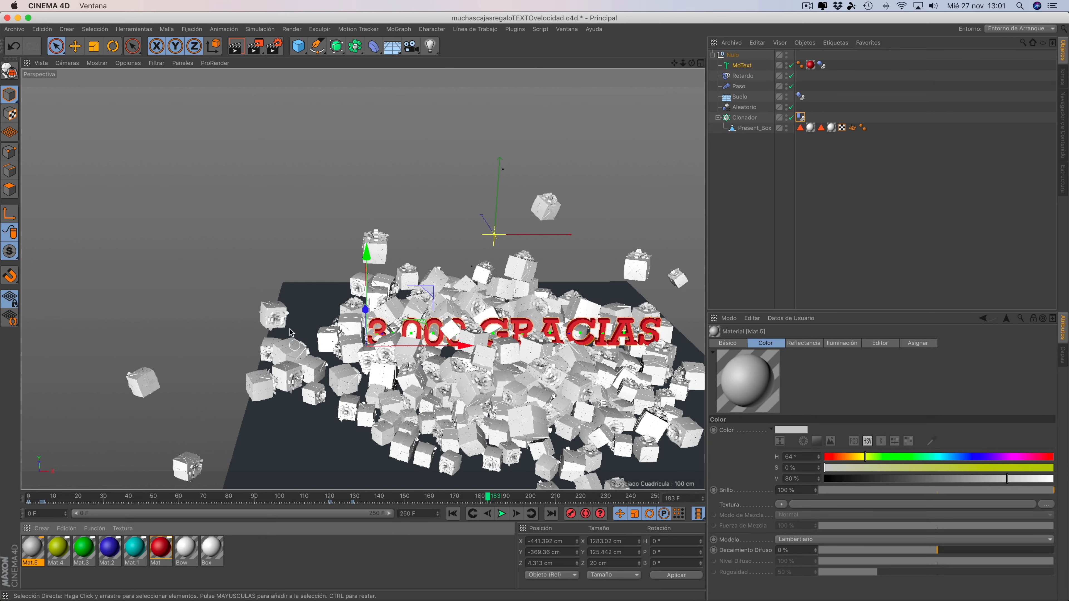
{"action": "double_click", "coordinate": [31, 552]}
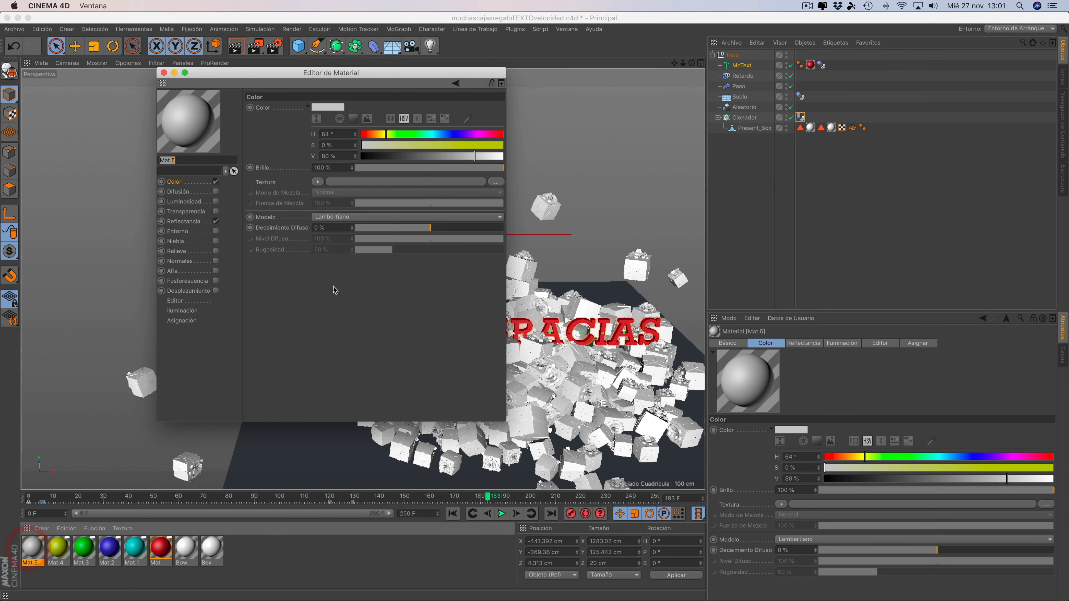
{"action": "left_click", "coordinate": [481, 134]}
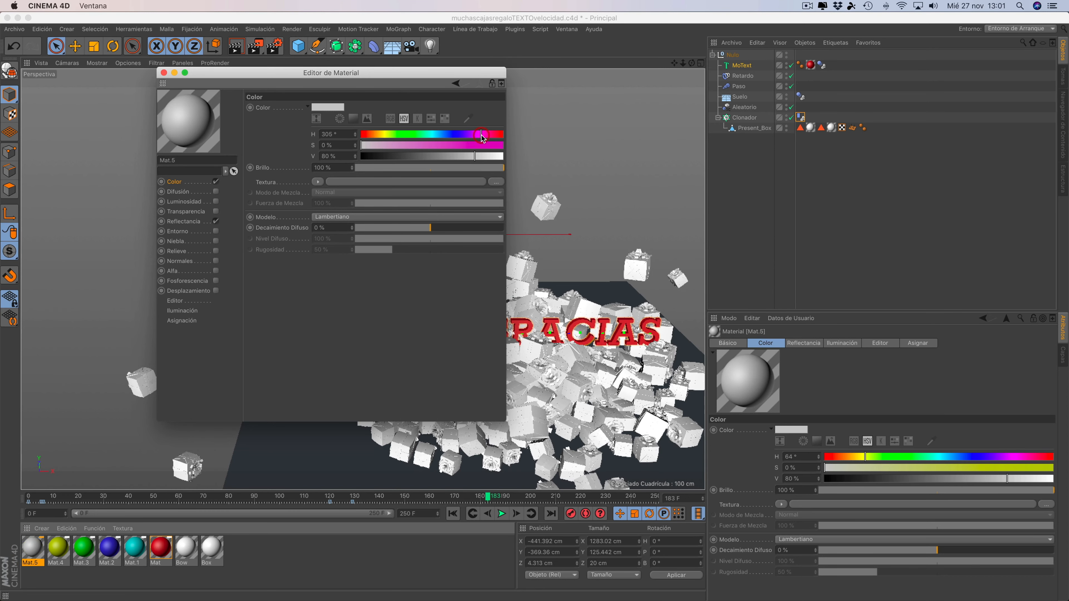
{"action": "left_click", "coordinate": [491, 144]}
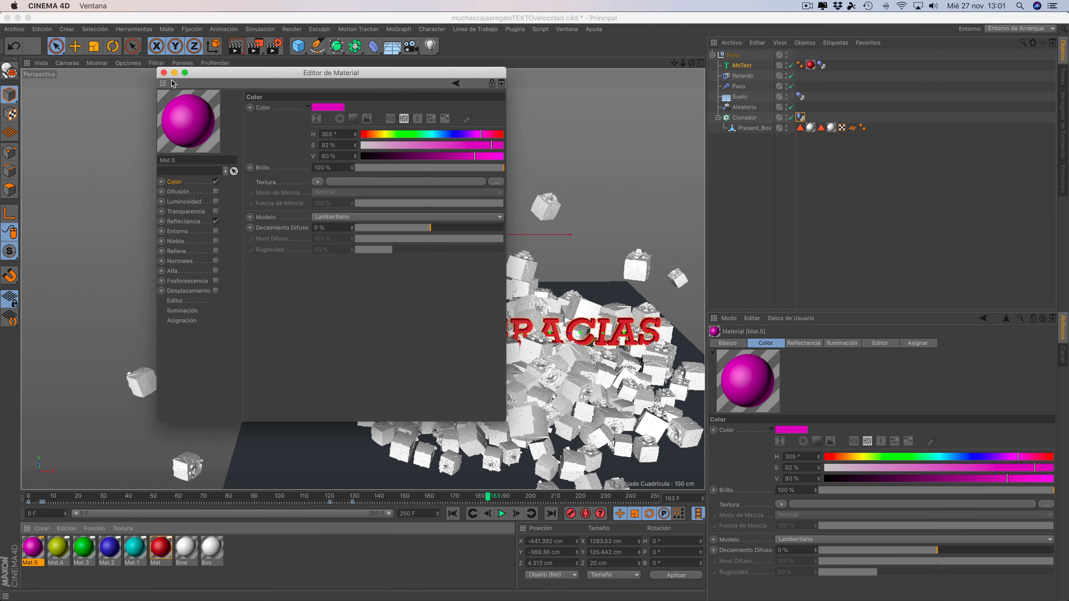
{"action": "left_click", "coordinate": [164, 72]}
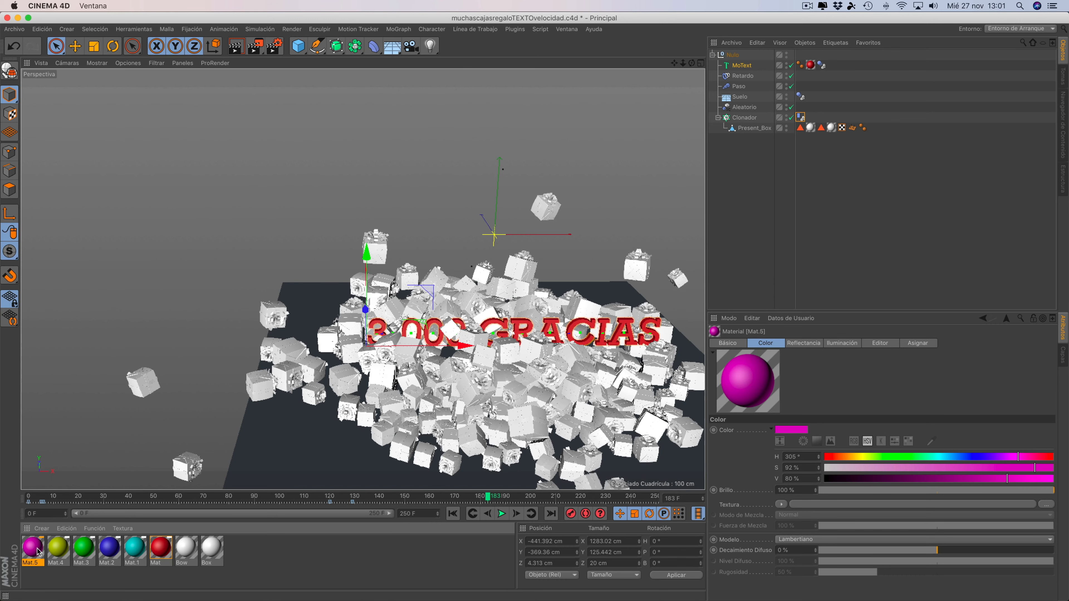
Step: Replace Present_Box's white bow material with the magenta one and its white box material with the olive yellow one
{"action": "left_click_drag", "start_coordinate": [39, 551], "coordinate": [810, 128]}
{"action": "left_click_drag", "start_coordinate": [63, 543], "coordinate": [832, 129]}
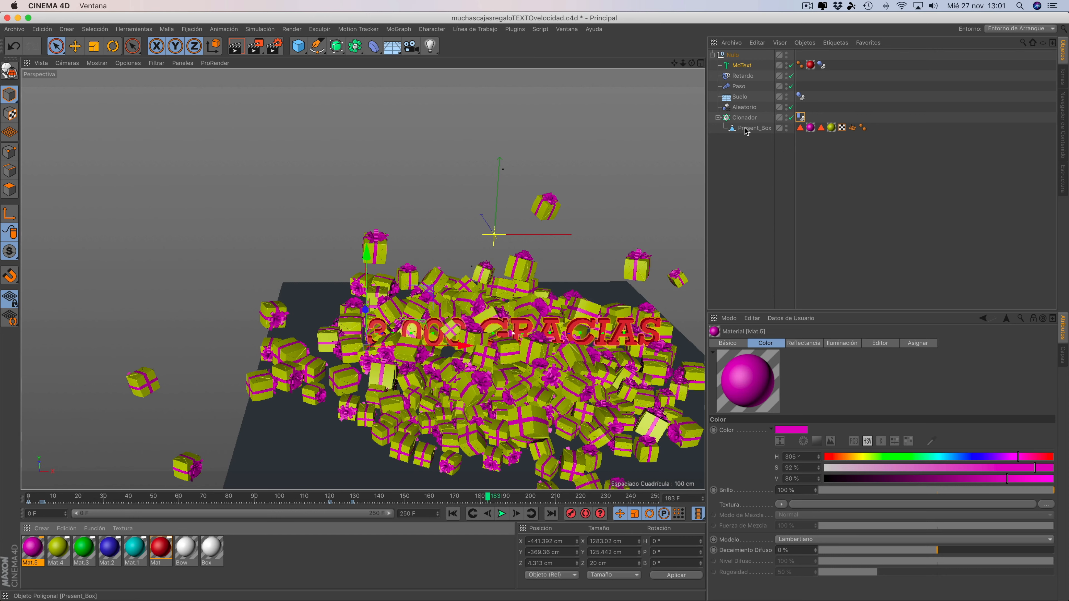
Step: Copy and paste the Present_Box object, and place the duplicate inside the Clonador above the original
{"action": "left_click", "coordinate": [753, 129]}
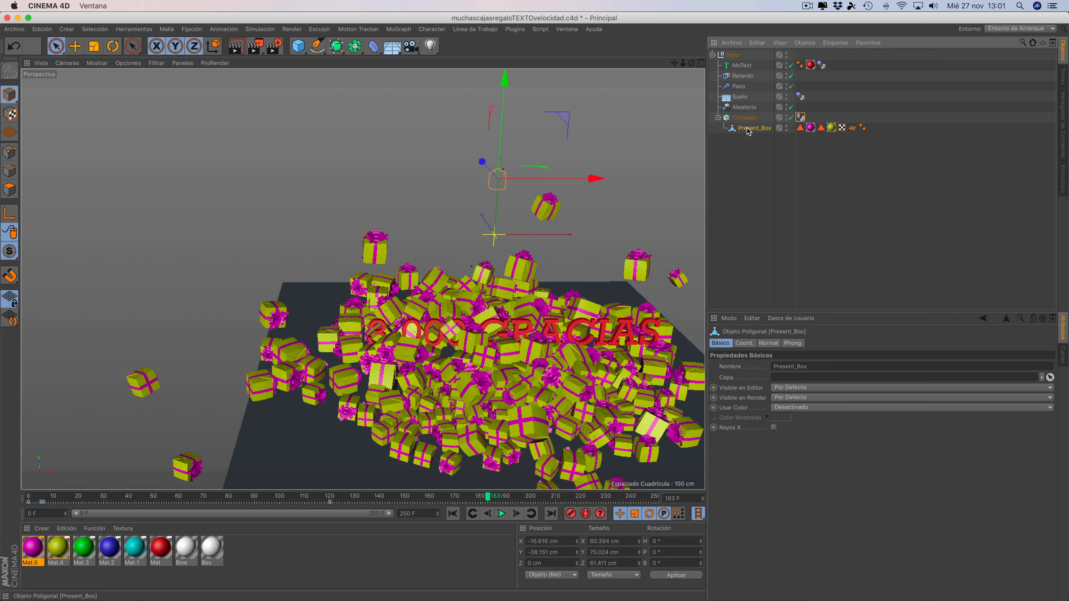
{"action": "left_click", "coordinate": [757, 42]}
{"action": "left_click", "coordinate": [765, 97]}
{"action": "left_click", "coordinate": [759, 42]}
{"action": "left_click", "coordinate": [768, 105]}
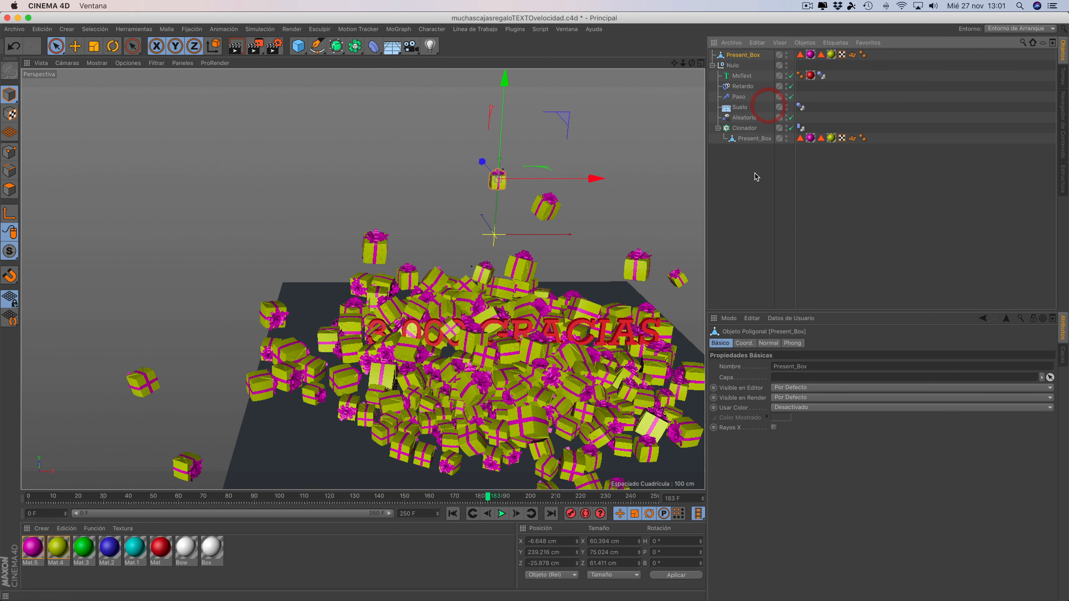
{"action": "left_click_drag", "start_coordinate": [739, 58], "coordinate": [745, 130]}
{"action": "left_click_drag", "start_coordinate": [746, 131], "coordinate": [747, 131]}
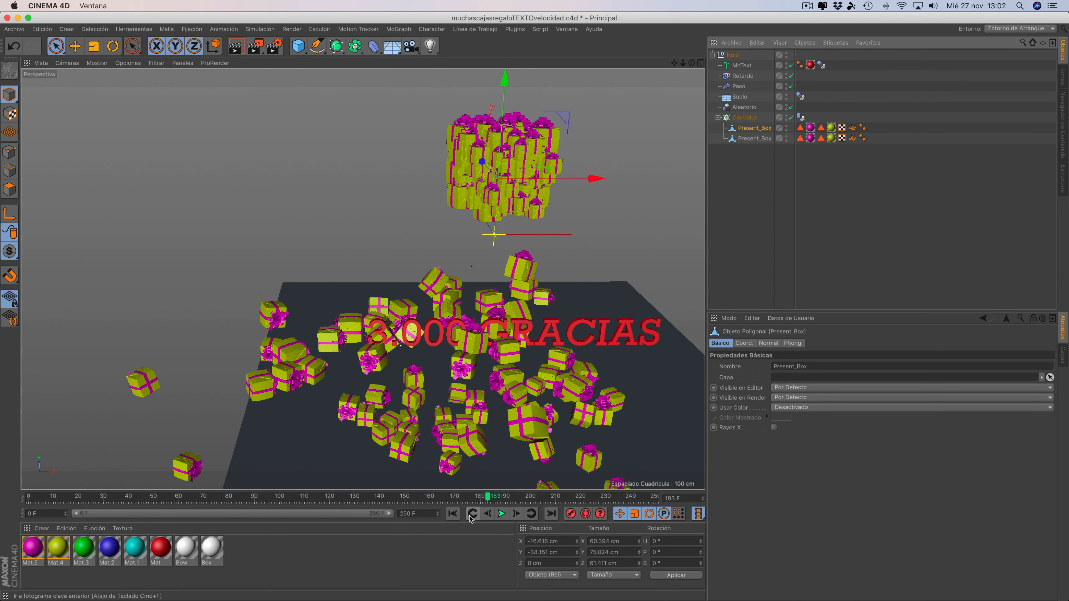
Step: Play the animation from the first frame to check how both cloned boxes behave, and return to frame 0
{"action": "left_click", "coordinate": [454, 514]}
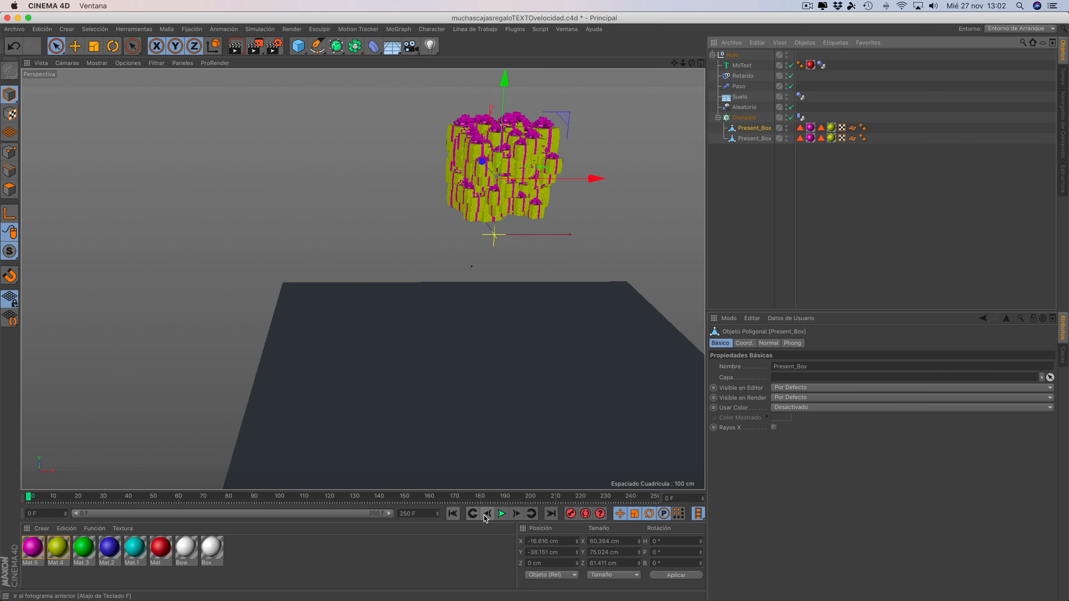
{"action": "left_click", "coordinate": [502, 514]}
{"action": "left_click", "coordinate": [453, 515]}
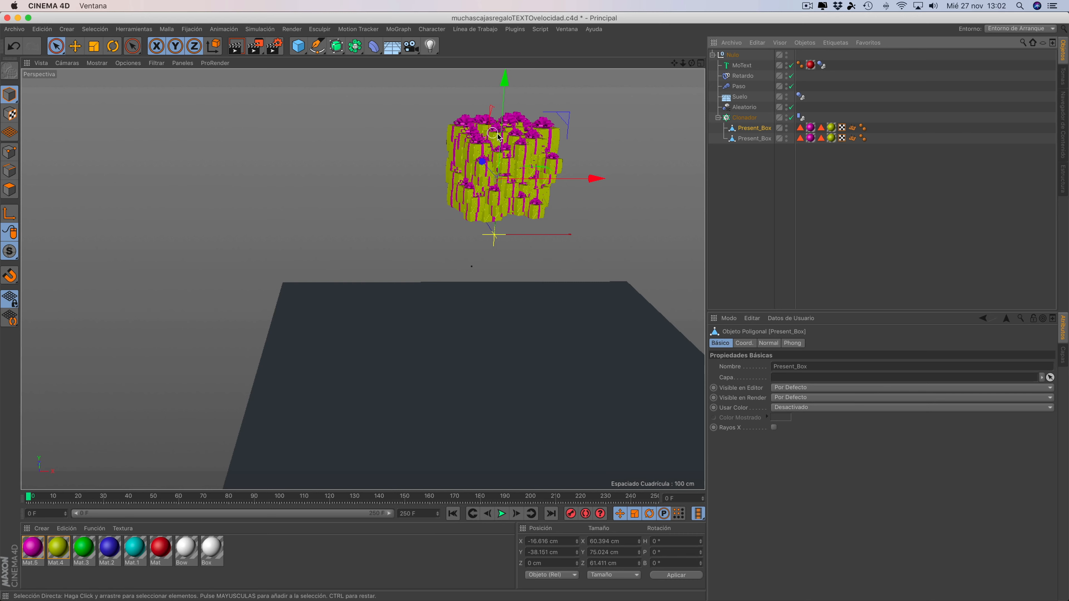
Step: Clear all dynamics caches from the Clonador's dynamics body tag, play the uncached simulation, and return to frame 0
{"action": "left_click", "coordinate": [801, 118]}
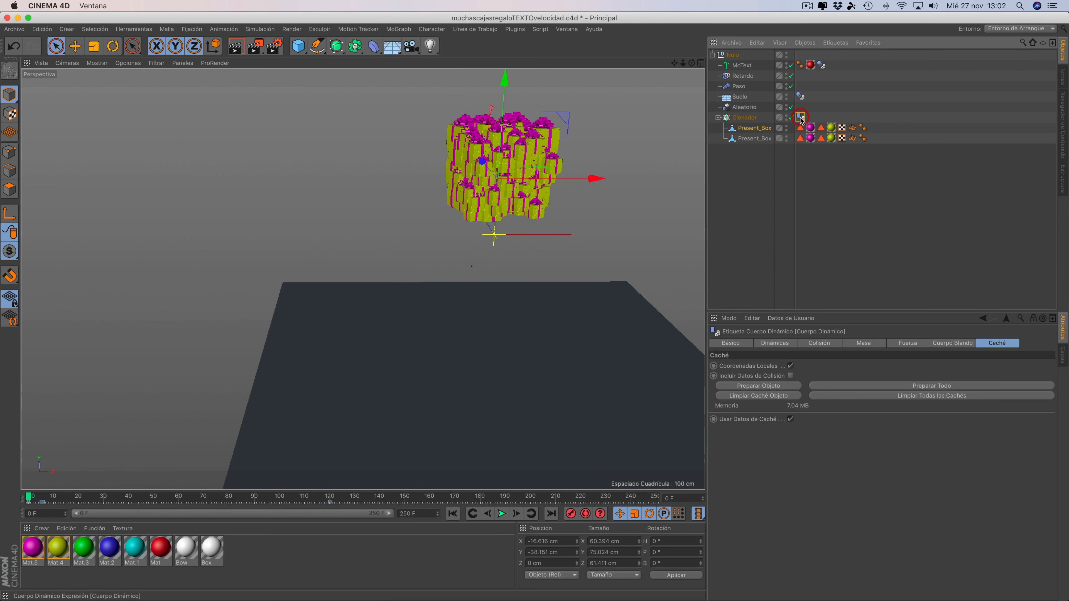
{"action": "left_click", "coordinate": [920, 396]}
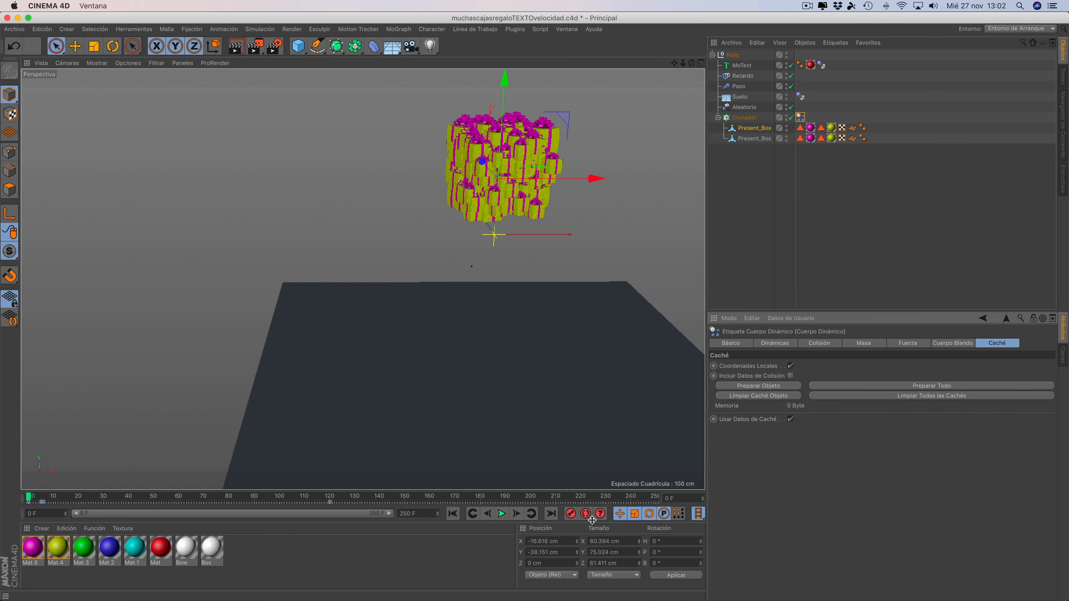
{"action": "left_click", "coordinate": [502, 513]}
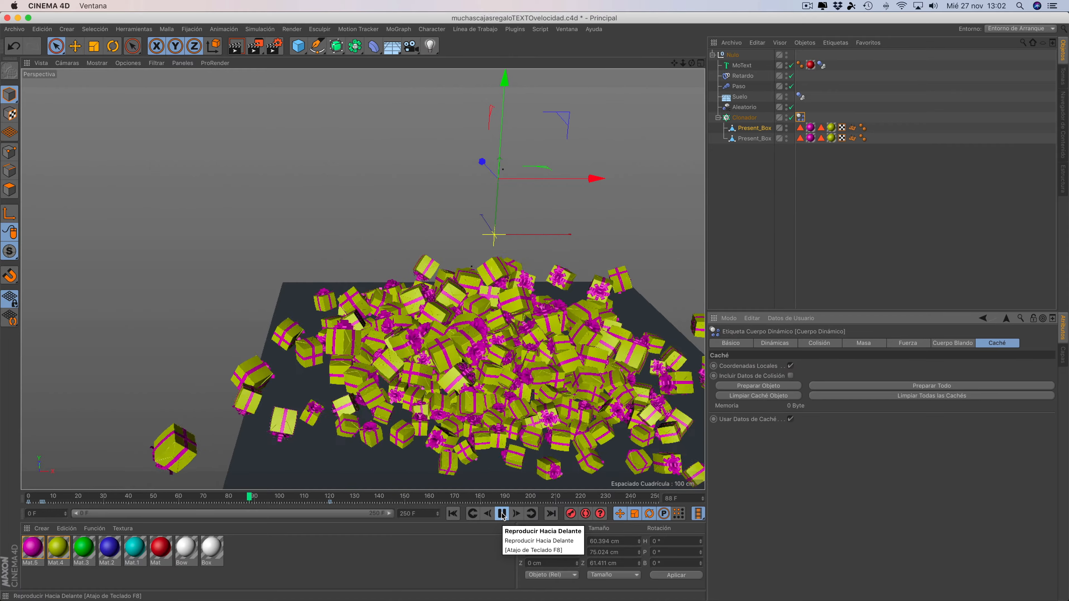
{"action": "left_click", "coordinate": [502, 514]}
{"action": "left_click", "coordinate": [452, 513]}
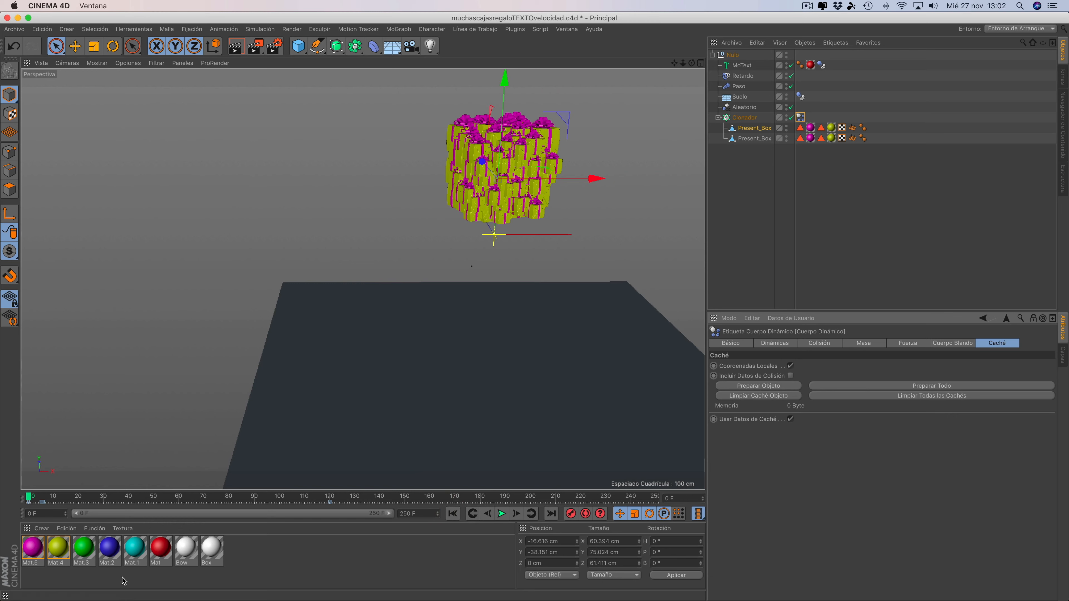
Step: Replace the lower Present_Box's bow material with the green Mat.3 and its box material with the blue Mat.2
{"action": "left_click_drag", "start_coordinate": [84, 556], "coordinate": [791, 177]}
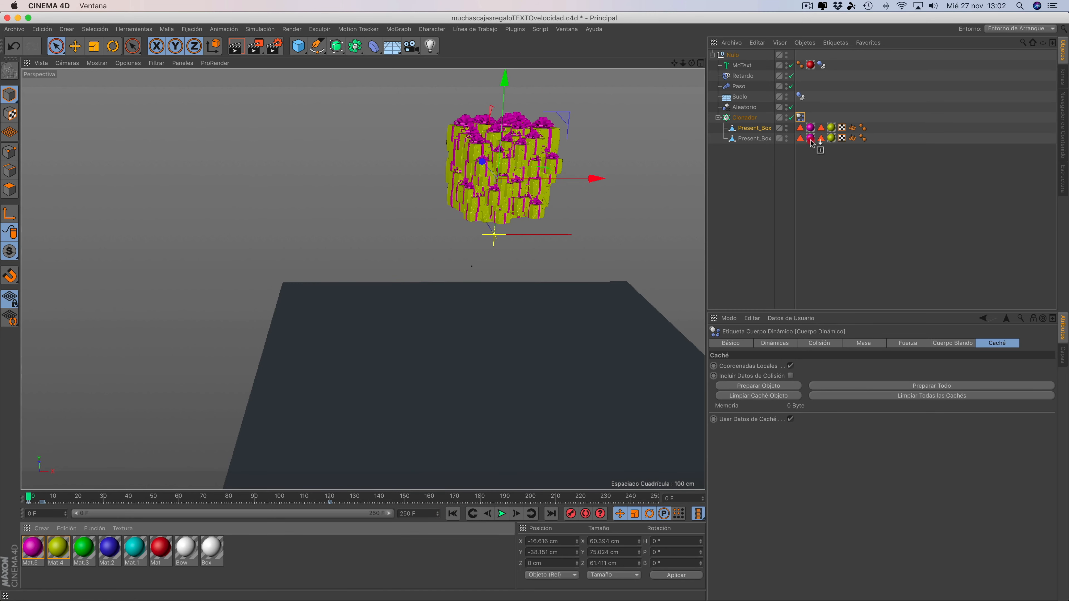
{"action": "left_click_drag", "start_coordinate": [810, 141], "coordinate": [810, 141]}
{"action": "left_click_drag", "start_coordinate": [103, 553], "coordinate": [791, 187]}
{"action": "left_click_drag", "start_coordinate": [832, 142], "coordinate": [831, 140]}
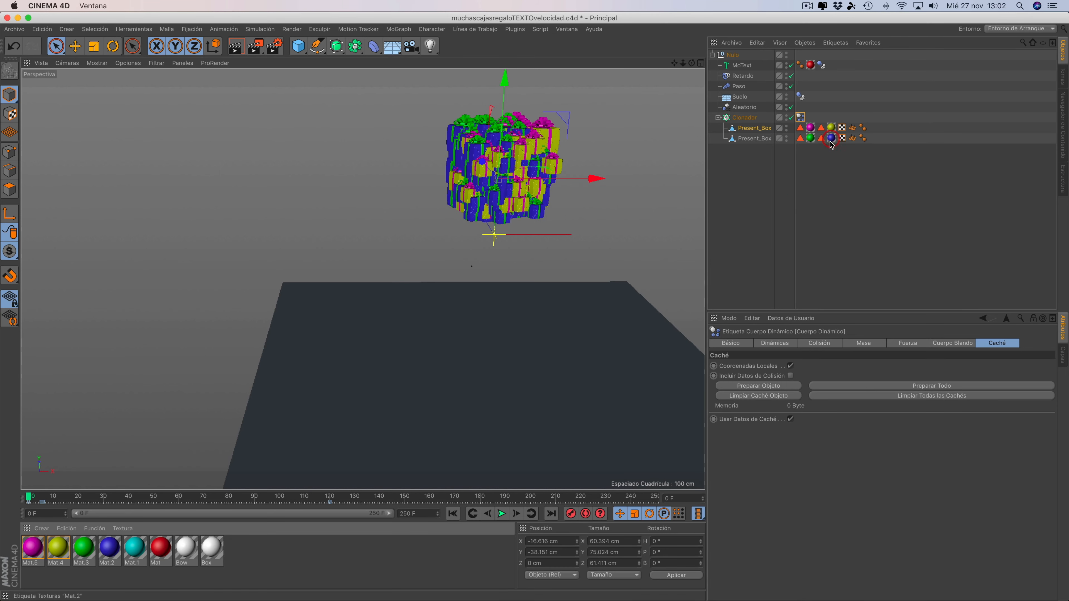
Step: Play the simulation with the two colour variants of the gift boxes, and return to frame 0
{"action": "left_click", "coordinate": [500, 514]}
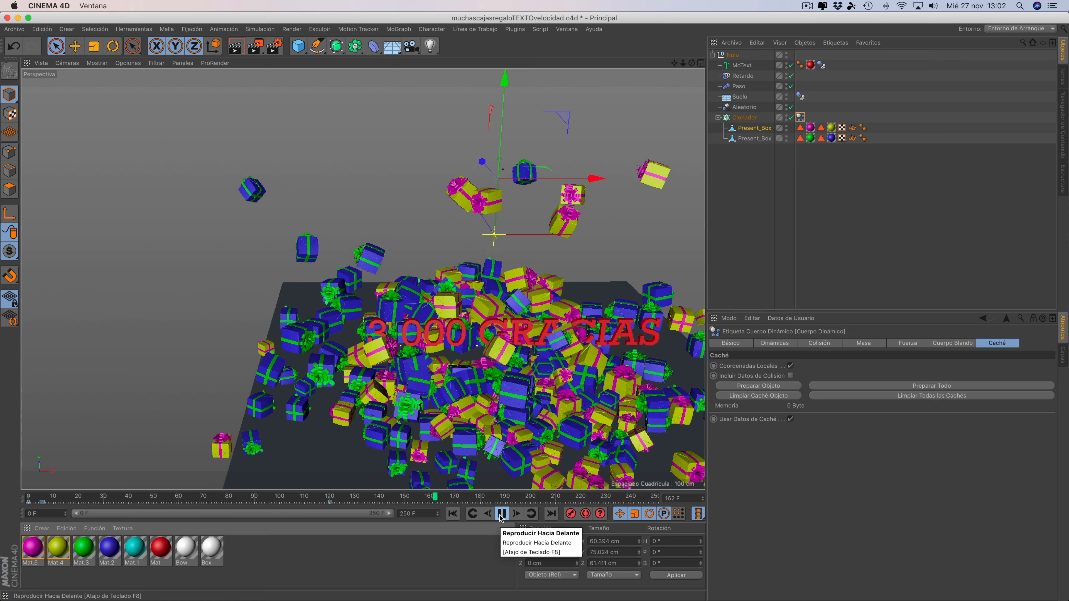
{"action": "left_click", "coordinate": [501, 514]}
{"action": "left_click", "coordinate": [453, 513]}
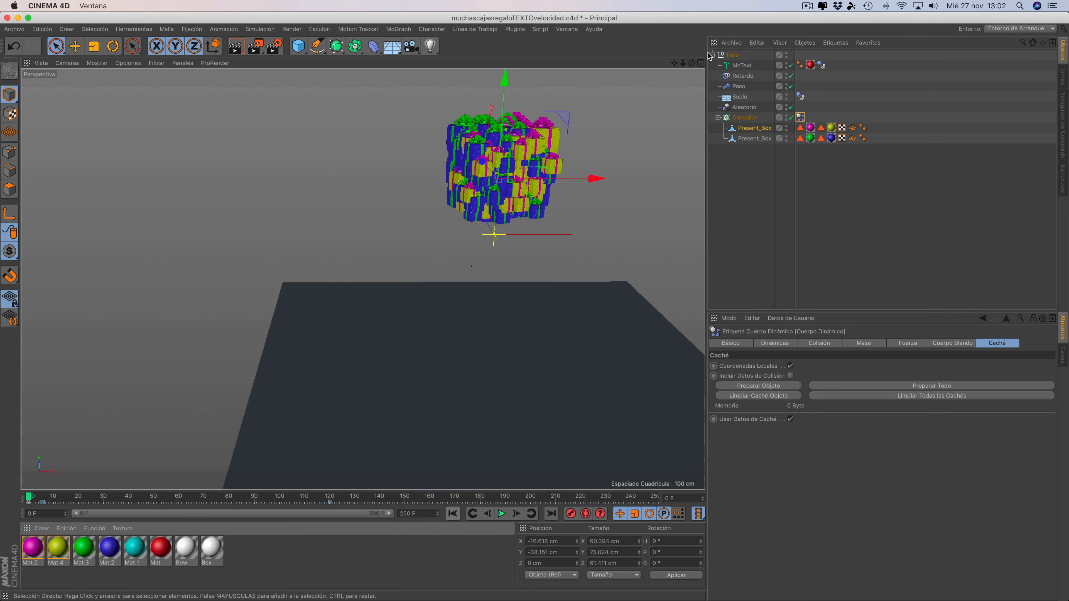
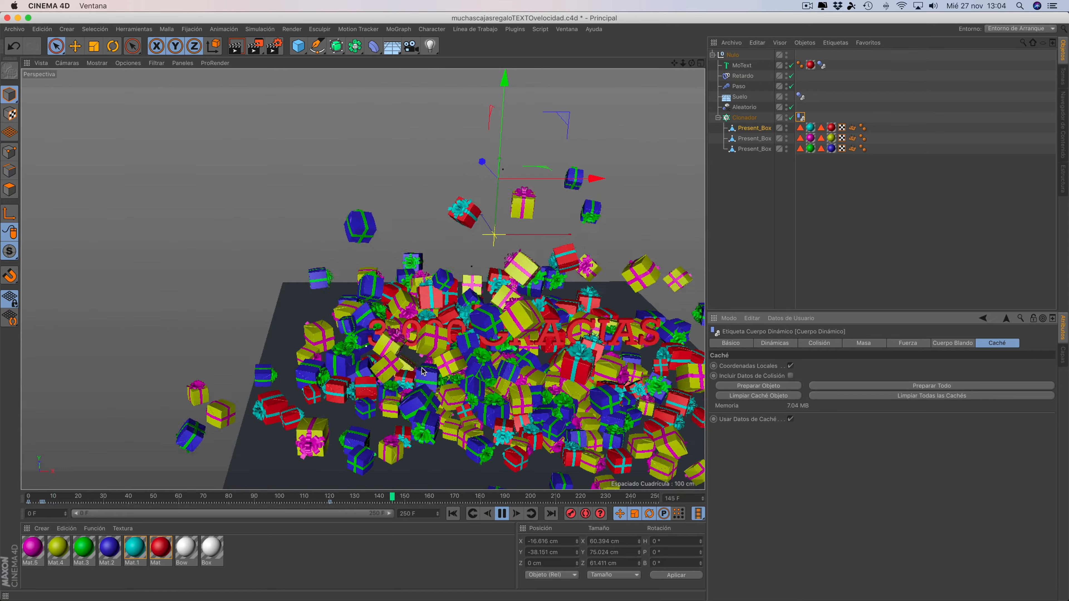
Step: Stop the scene playback, view and pause the rendered video of the orange gift boxes, and switch back to Cinema 4D
{"action": "key", "text": "F8"}
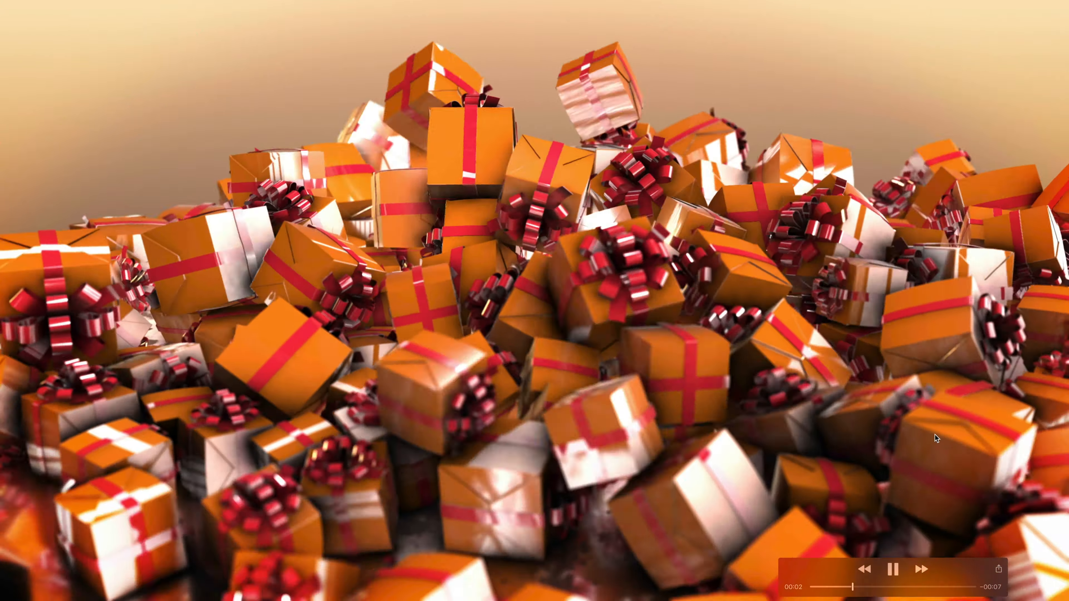
{"action": "left_click", "coordinate": [893, 569]}
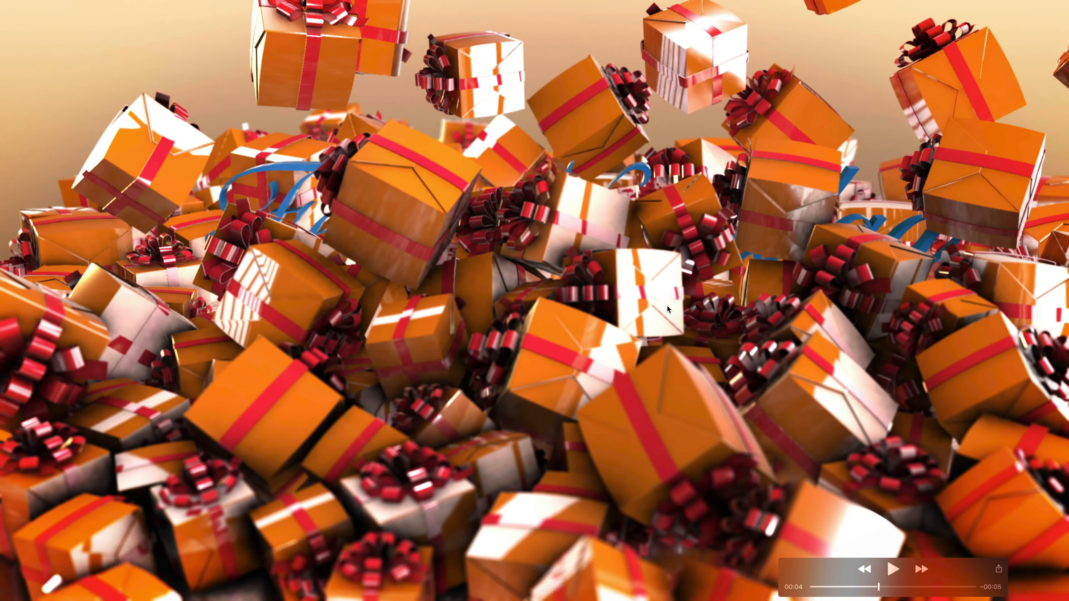
{"action": "key", "text": "ctrl+Up"}
{"action": "left_click", "coordinate": [334, 233]}
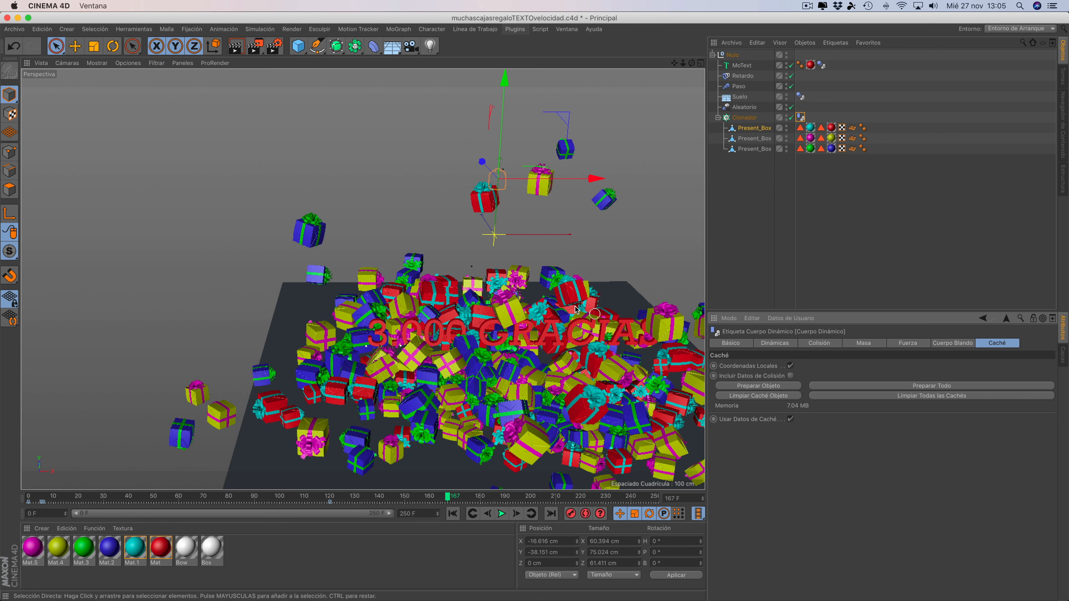
Step: Collapse and select the Nulo group, open the SteadyBAKE xREC v1.4_F plugin to view its folder prompt, and cancel it
{"action": "left_click", "coordinate": [712, 54]}
{"action": "left_click", "coordinate": [732, 55]}
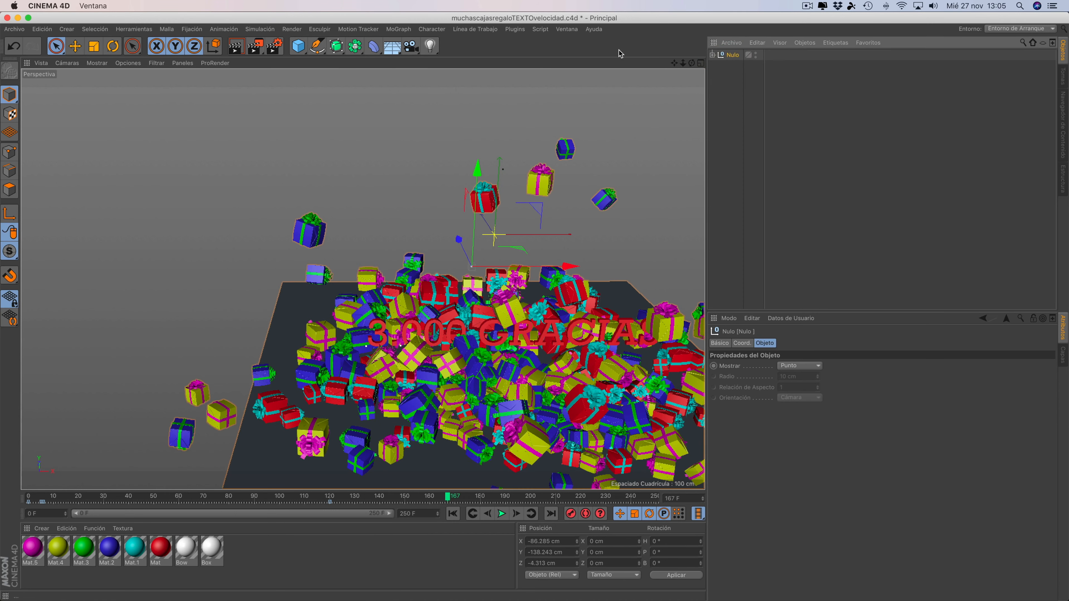
{"action": "left_click", "coordinate": [516, 31]}
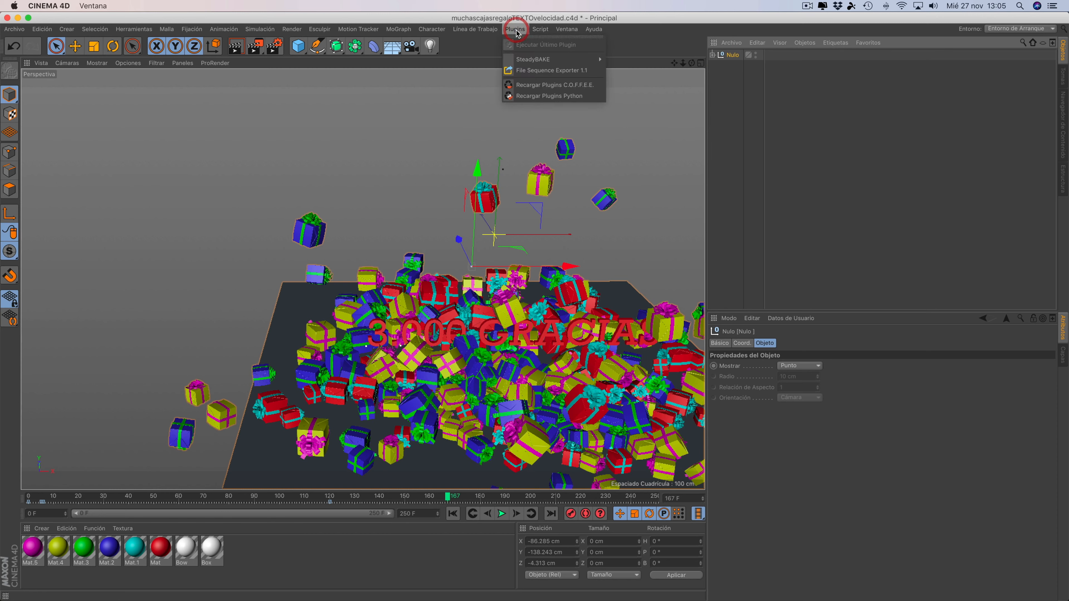
{"action": "mouse_move", "coordinate": [527, 61]}
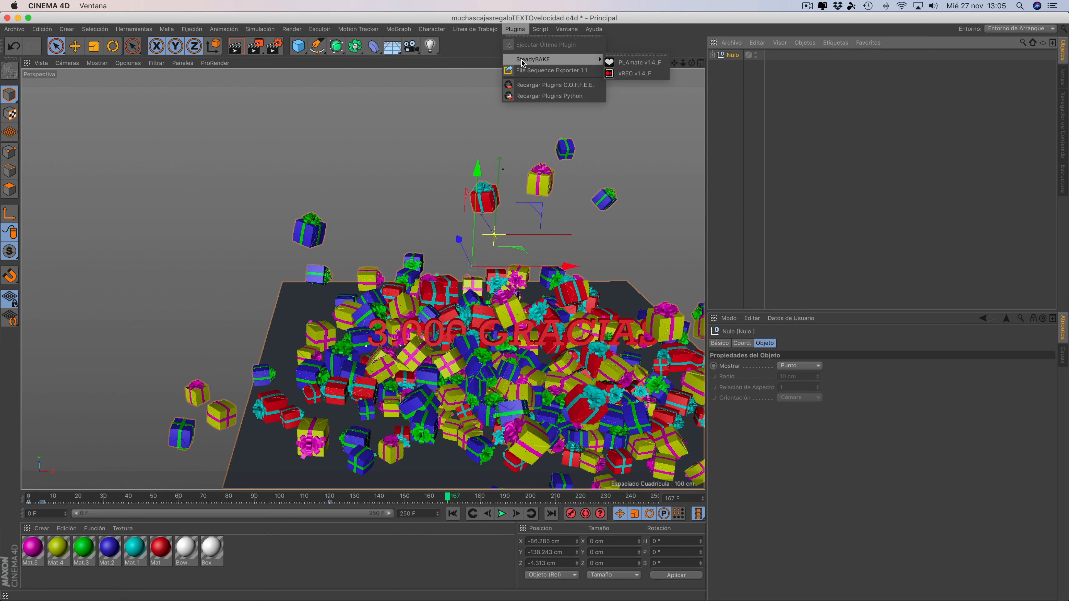
{"action": "left_click", "coordinate": [631, 74]}
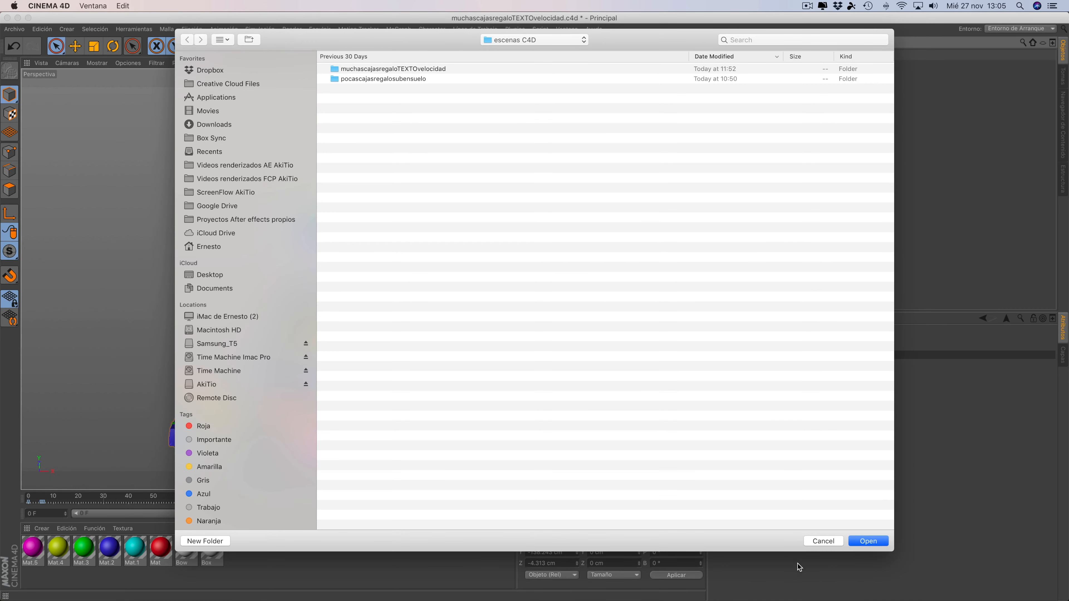
{"action": "left_click", "coordinate": [824, 541]}
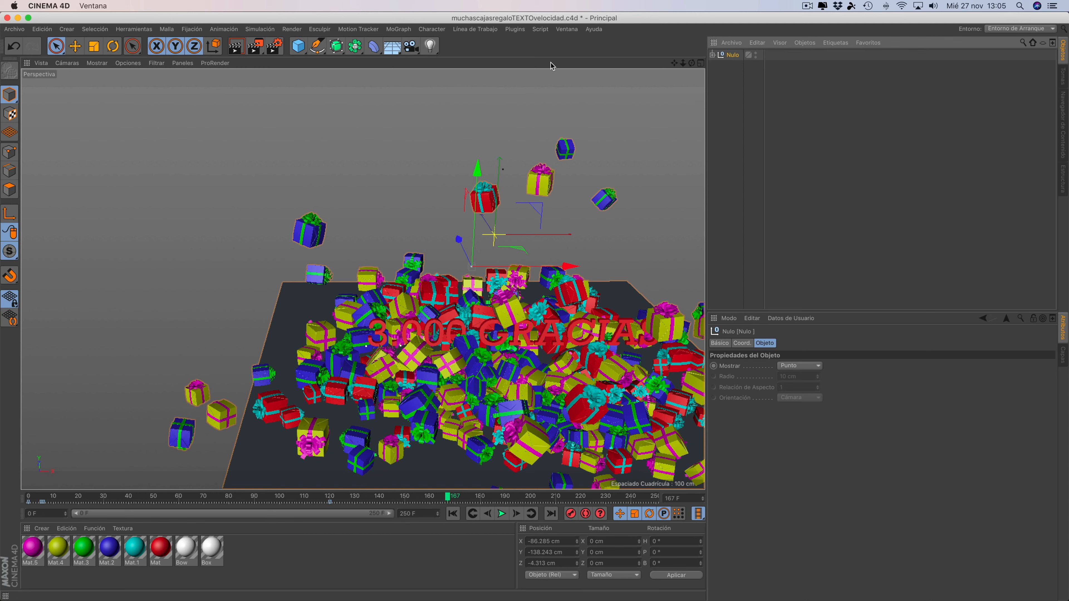
Step: Open File Sequence Exporter 1.1, keep the Cinema 4D format, and enable Active Objects Only and Connect Objects
{"action": "left_click", "coordinate": [518, 30]}
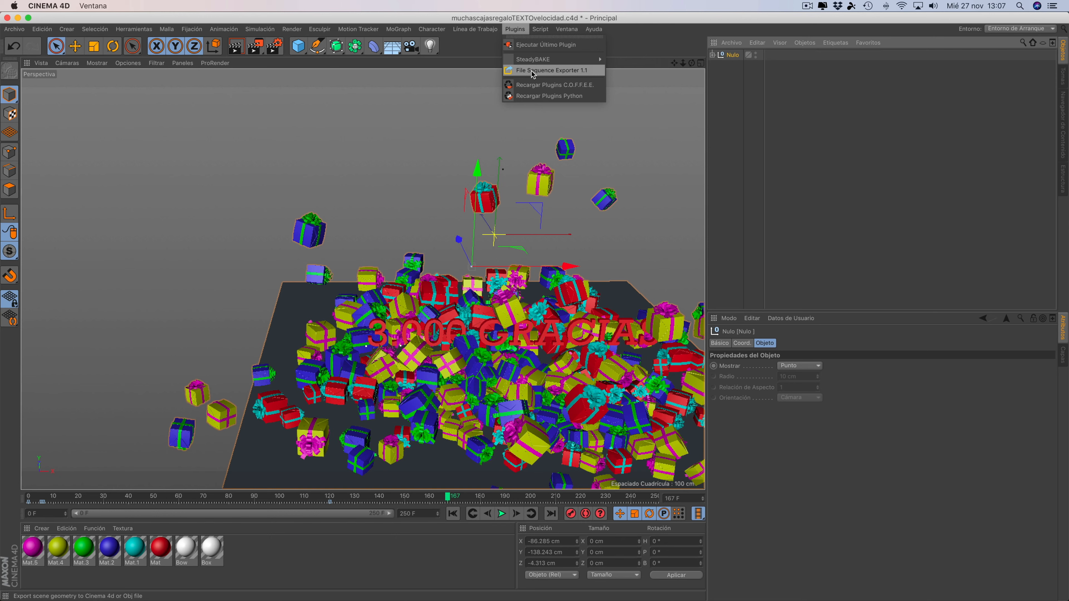
{"action": "left_click", "coordinate": [548, 72]}
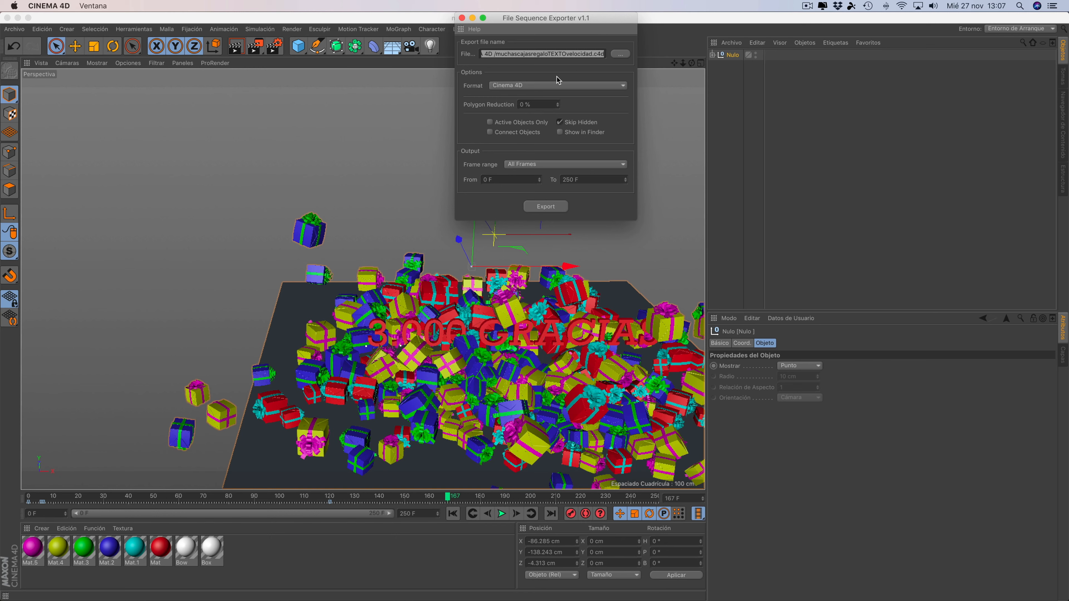
{"action": "left_click", "coordinate": [623, 85]}
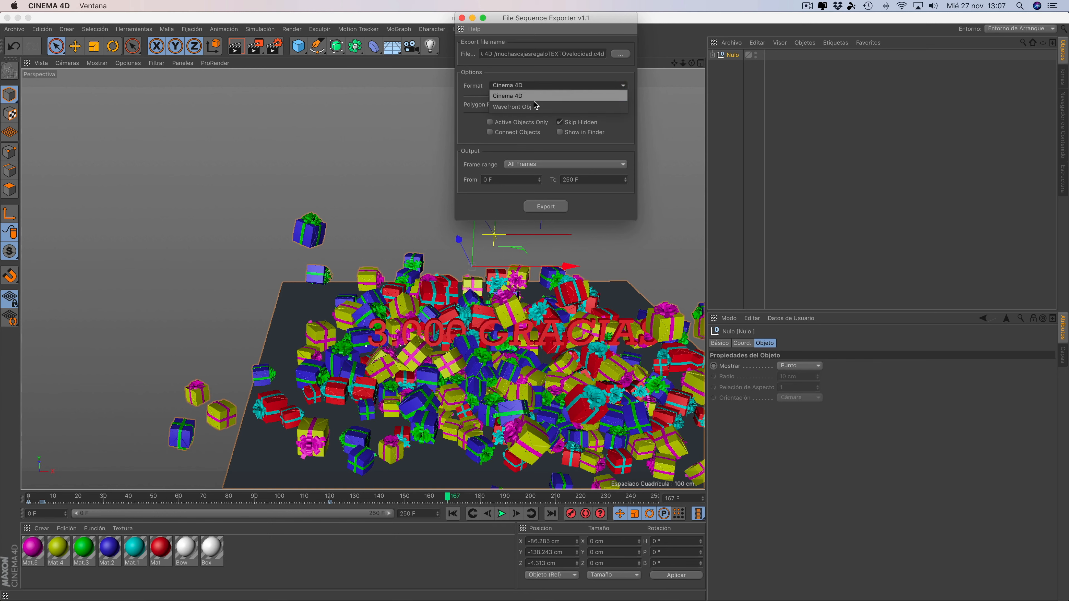
{"action": "left_click", "coordinate": [573, 85]}
{"action": "left_click", "coordinate": [489, 122]}
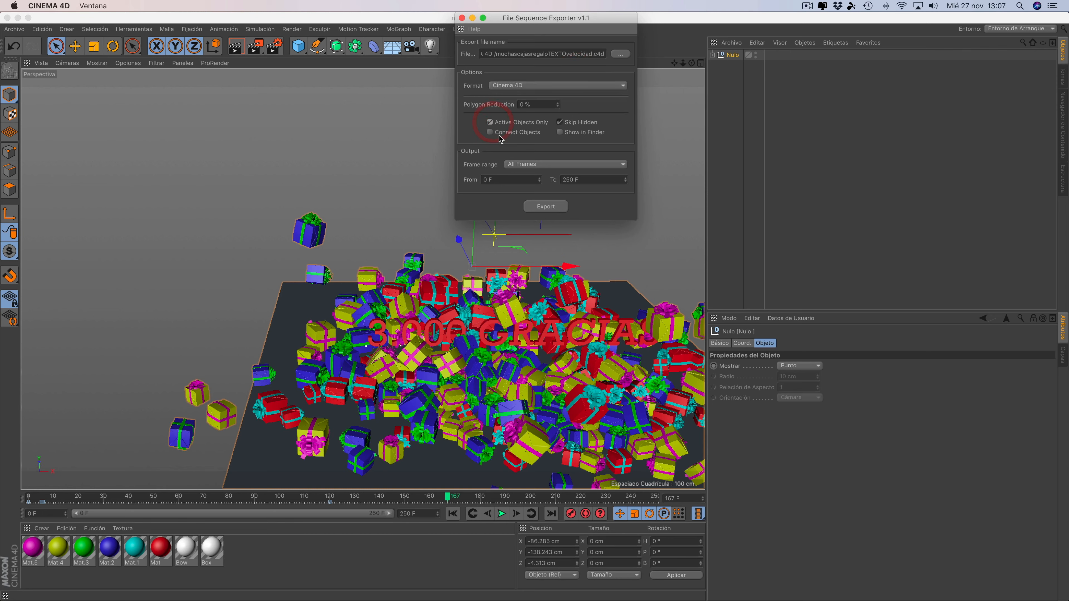
{"action": "left_click", "coordinate": [490, 132]}
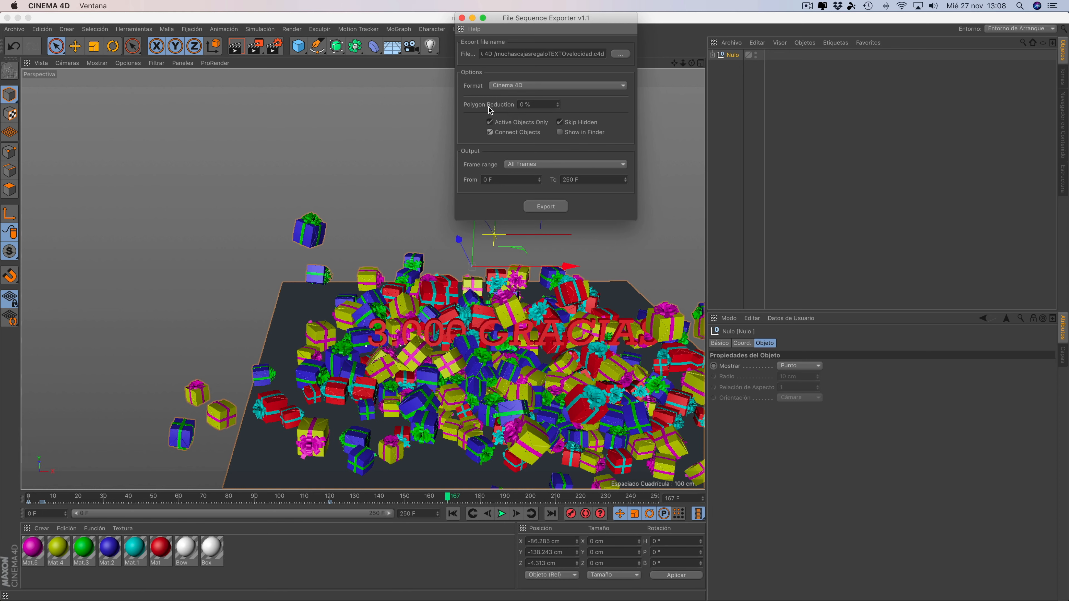
Step: Set the exporter's polygon reduction to 50 %, and close the exporter without exporting
{"action": "left_click", "coordinate": [557, 103]}
{"action": "left_click", "coordinate": [556, 103]}
{"action": "left_click_drag", "start_coordinate": [557, 106], "coordinate": [557, 108]}
{"action": "left_click", "coordinate": [557, 106]}
{"action": "left_click", "coordinate": [557, 106]}
{"action": "left_click", "coordinate": [558, 106]}
{"action": "left_click", "coordinate": [557, 106]}
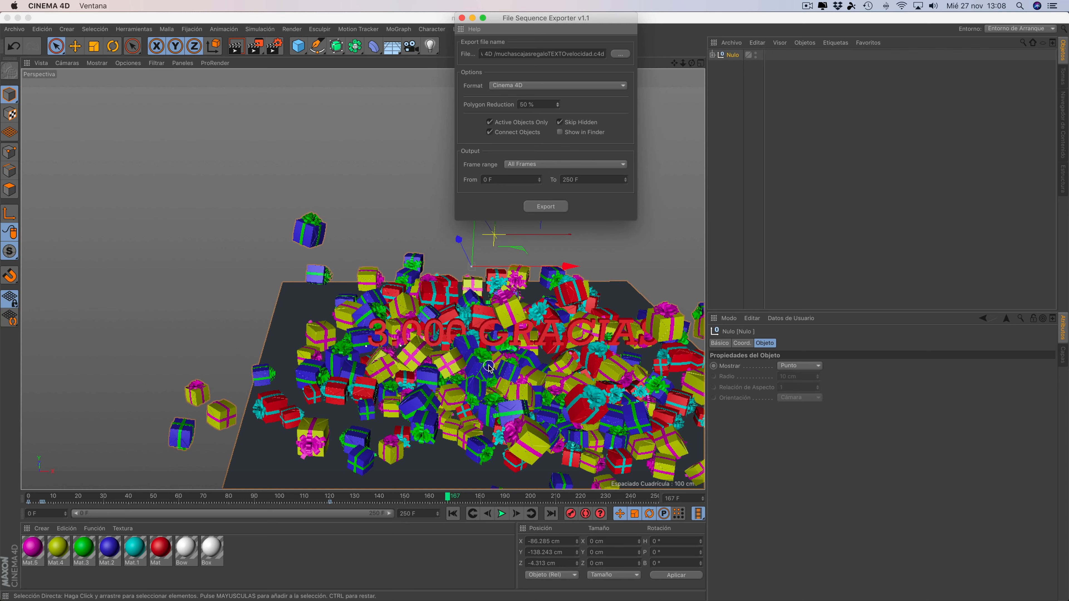
{"action": "left_click", "coordinate": [558, 106]}
{"action": "left_click", "coordinate": [461, 18]}
Step: Frame the whole floor with the gift pile and text in the perspective view, and expand the Nulo group
{"action": "scroll", "coordinate": [554, 348], "scroll_direction": "down", "scroll_amount": 2}
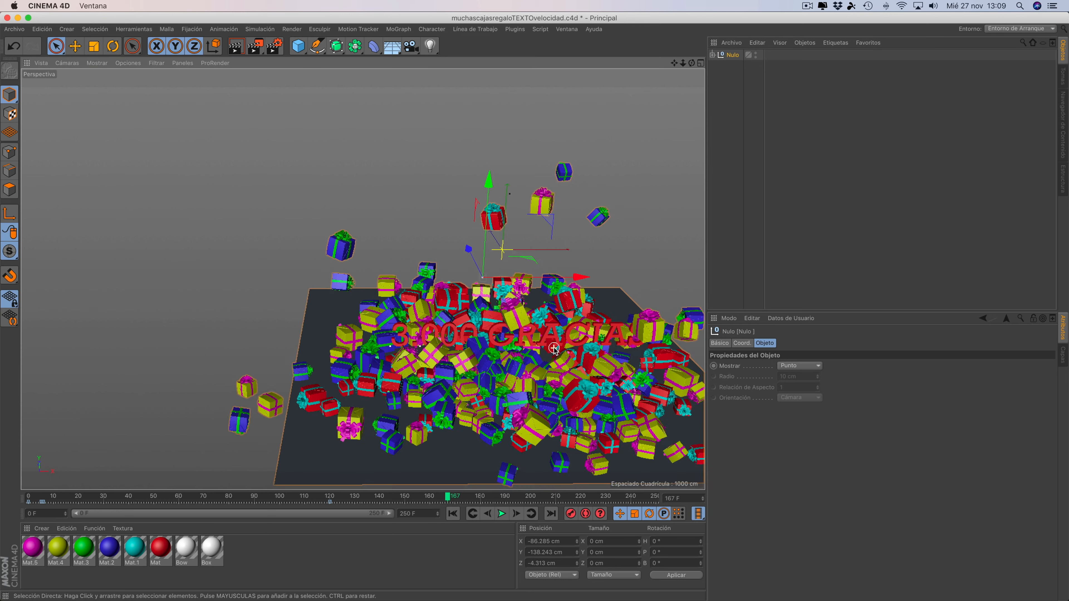
{"action": "scroll", "coordinate": [554, 348], "scroll_direction": "up", "scroll_amount": 2}
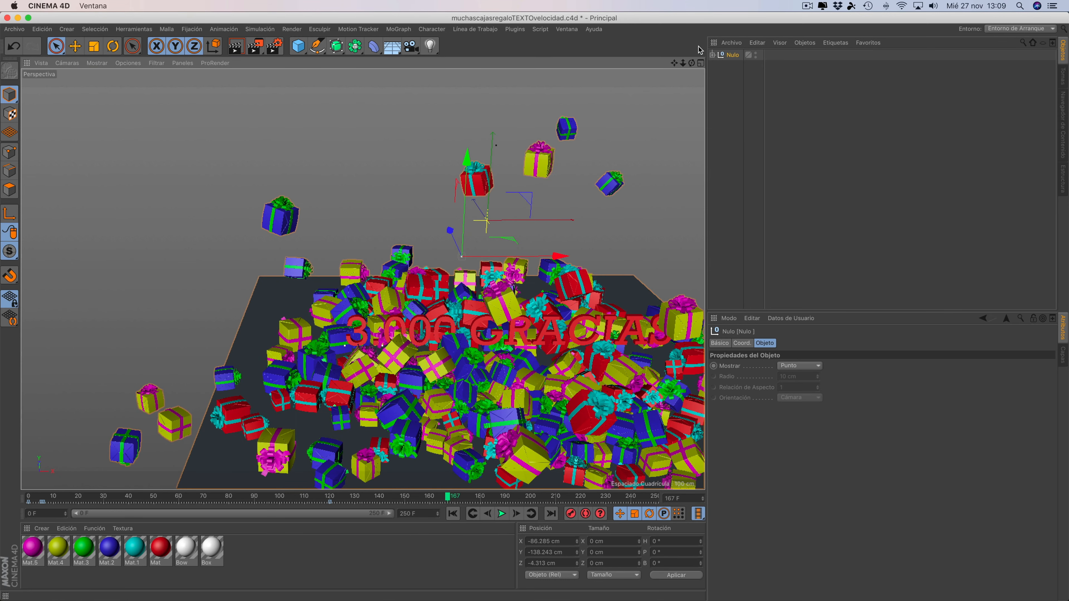
{"action": "left_click_drag", "start_coordinate": [673, 62], "coordinate": [678, 110]}
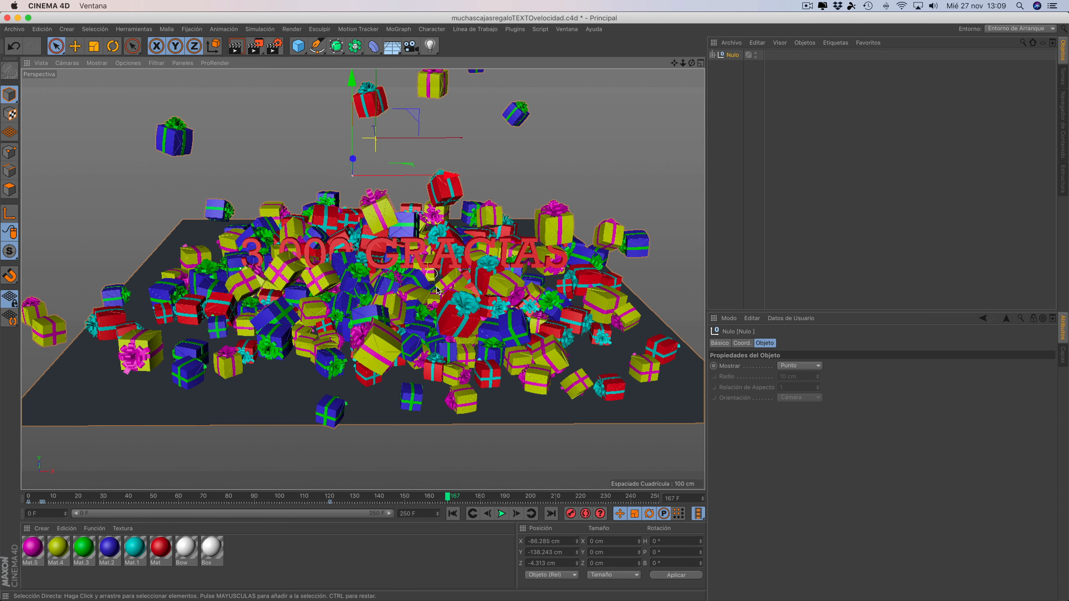
{"action": "left_click", "coordinate": [712, 55]}
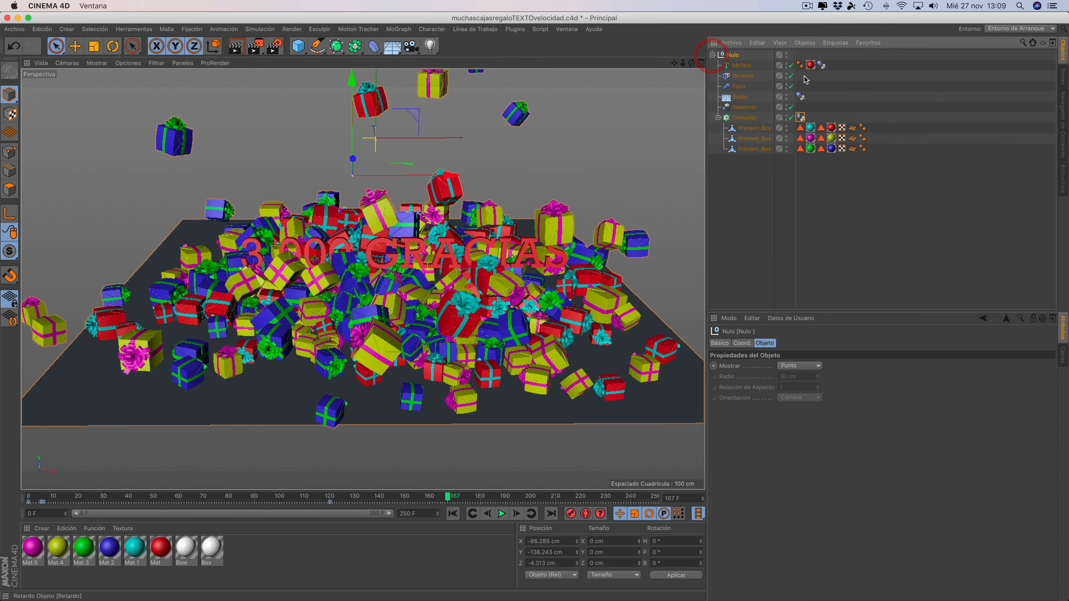